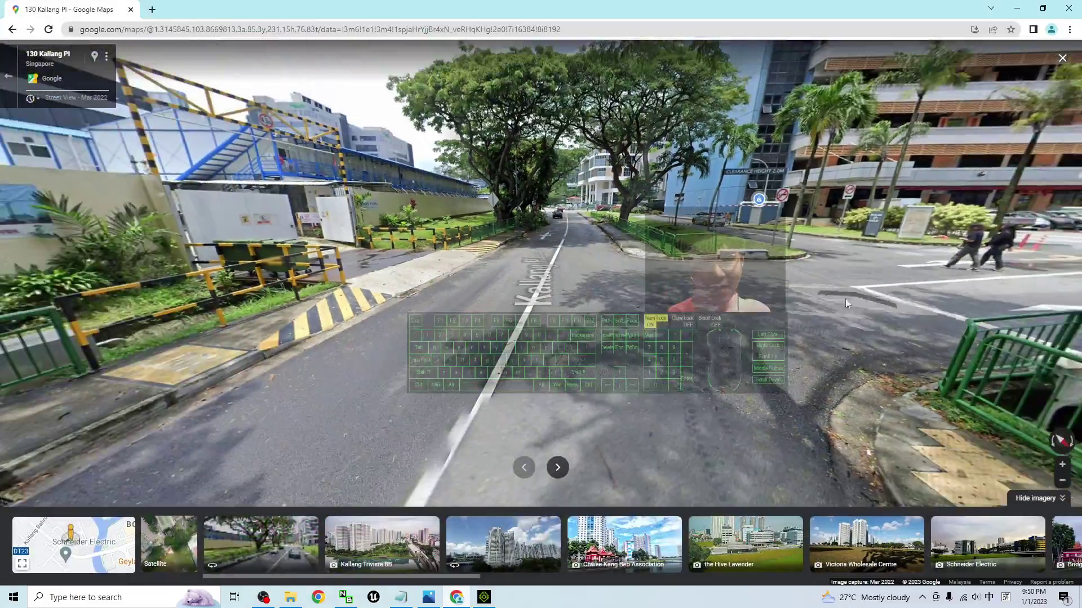
- Look around the street panorama, then minimize the browser, image viewer and tutorial folder
{"action": "left_click_drag", "start_coordinate": [846, 299], "coordinate": [355, 278]}
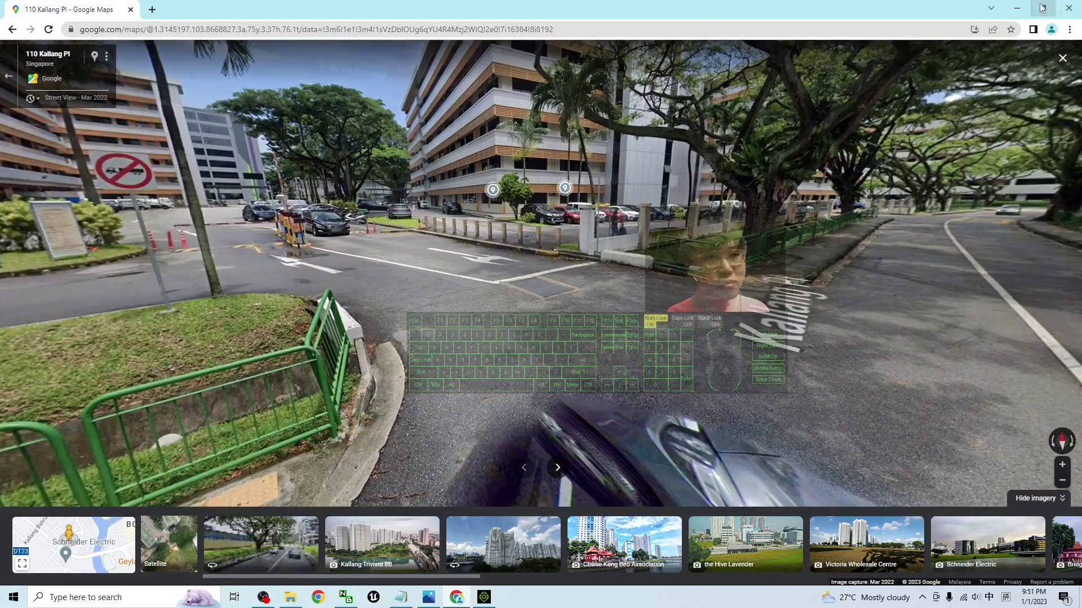
{"action": "left_click", "coordinate": [1017, 8]}
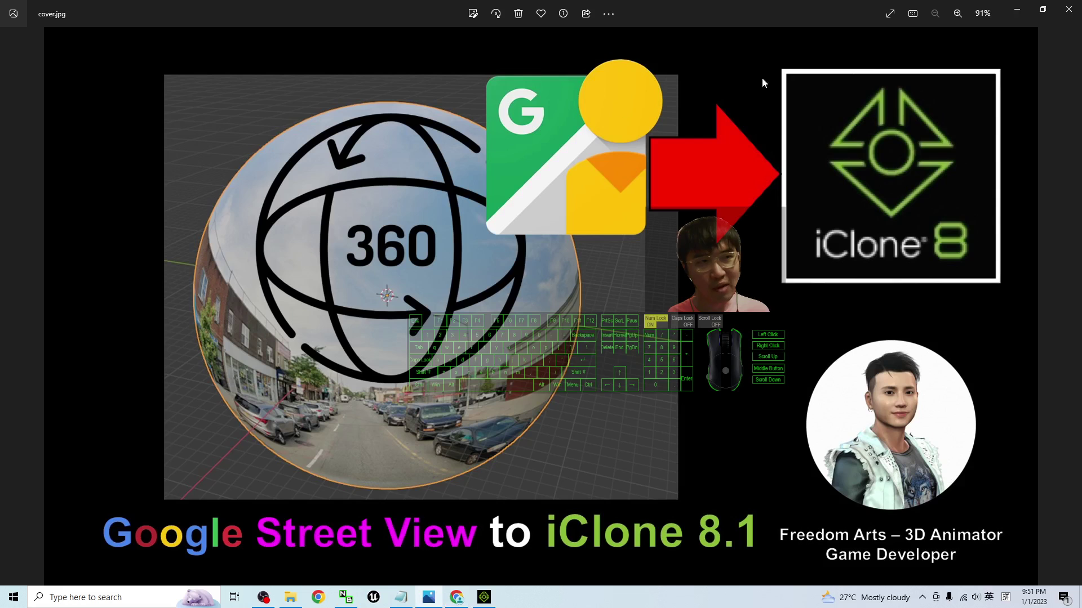
{"action": "left_click", "coordinate": [1018, 10]}
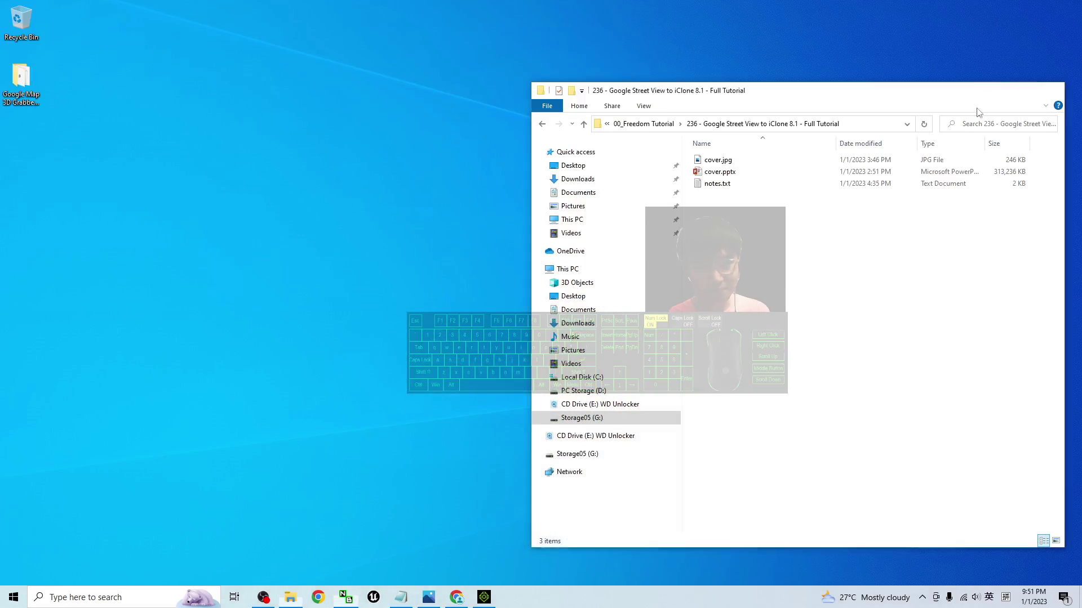
{"action": "left_click", "coordinate": [1000, 90]}
{"action": "scroll", "coordinate": [804, 314], "scroll_direction": "up", "scroll_amount": 20}
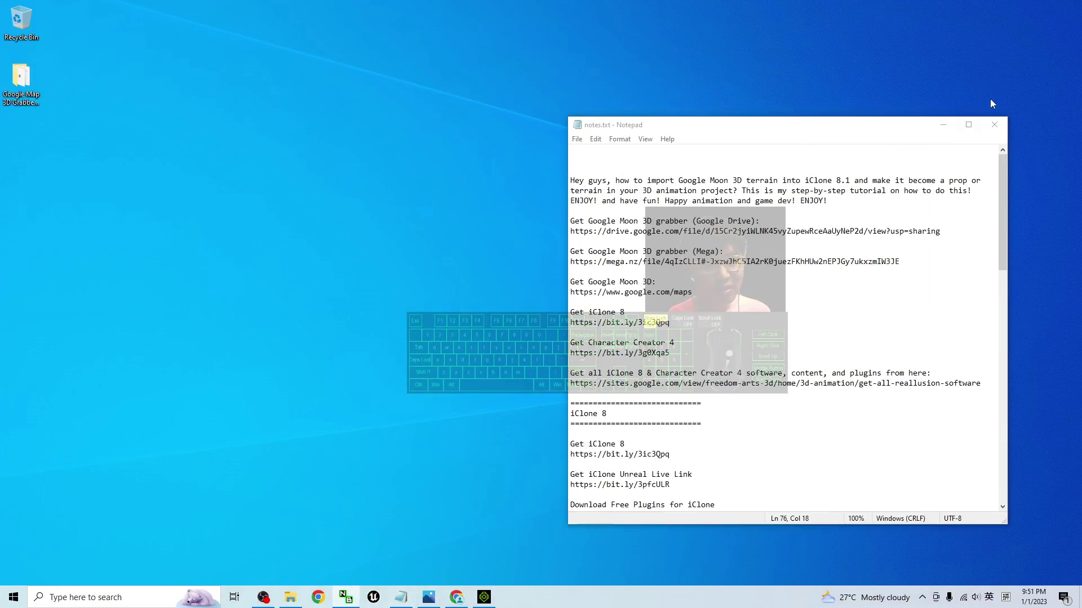
- Open notes.txt from the tutorial folder in Notepad
{"action": "left_click", "coordinate": [994, 124]}
{"action": "left_click", "coordinate": [290, 598]}
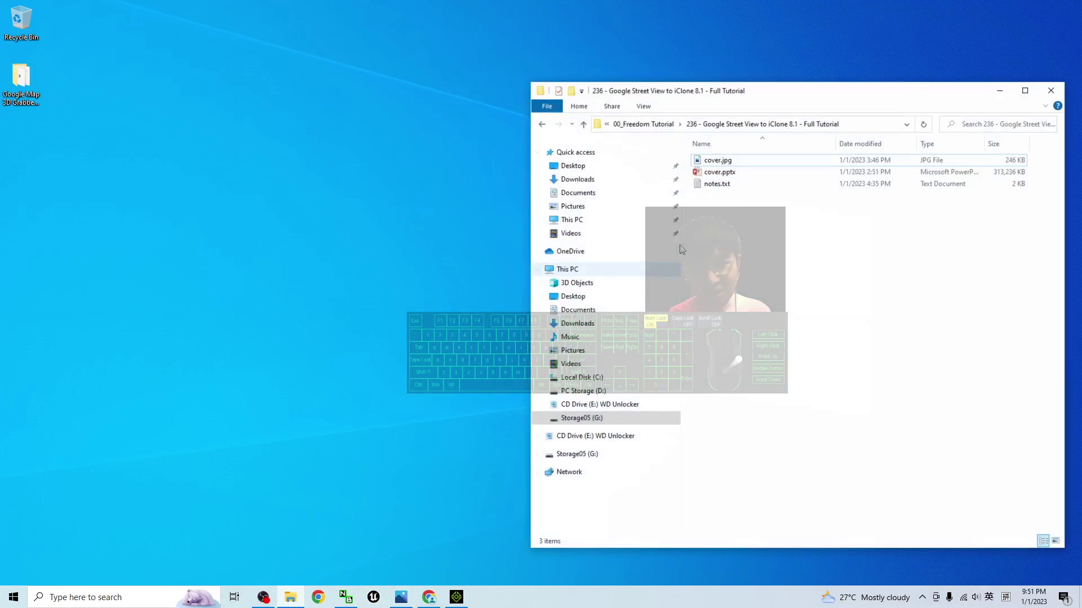
{"action": "double_click", "coordinate": [716, 184]}
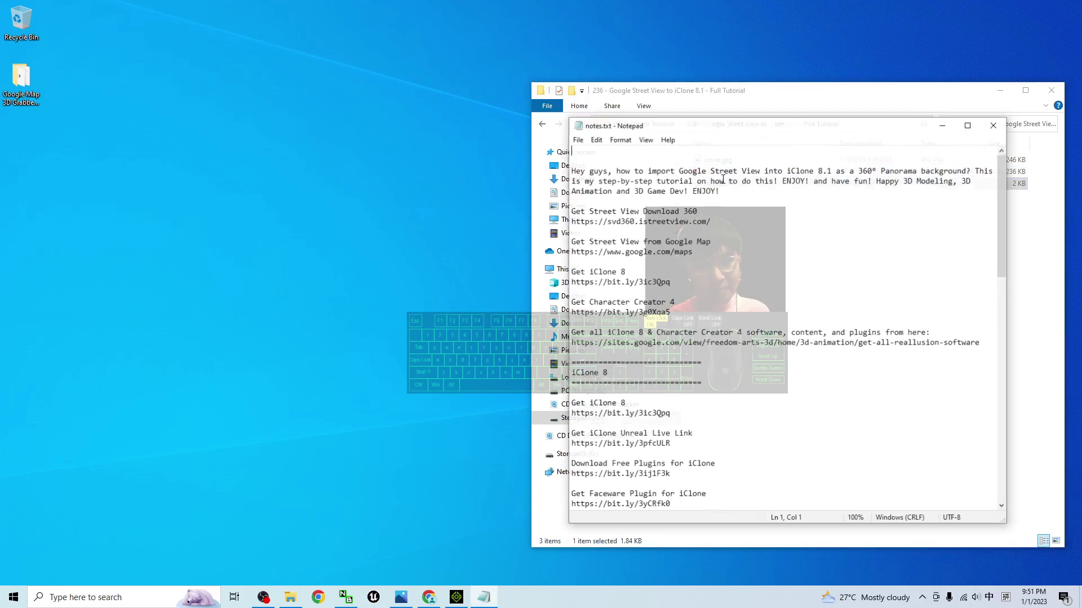
{"action": "left_click", "coordinate": [1000, 90]}
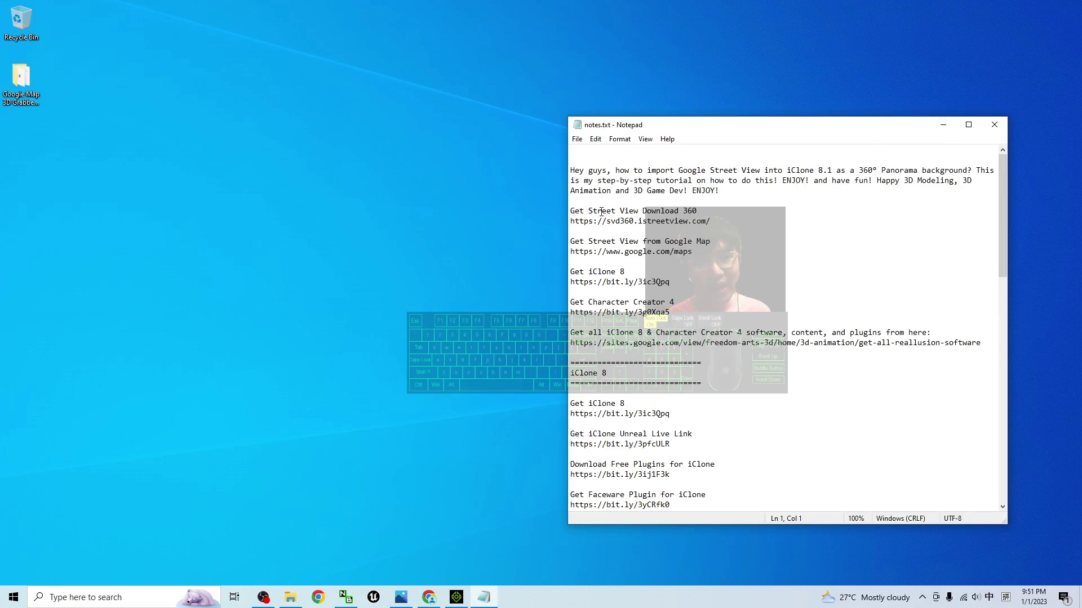
{"action": "left_click_drag", "start_coordinate": [596, 209], "coordinate": [572, 224]}
{"action": "left_click", "coordinate": [713, 228]}
{"action": "left_click", "coordinate": [722, 225]}
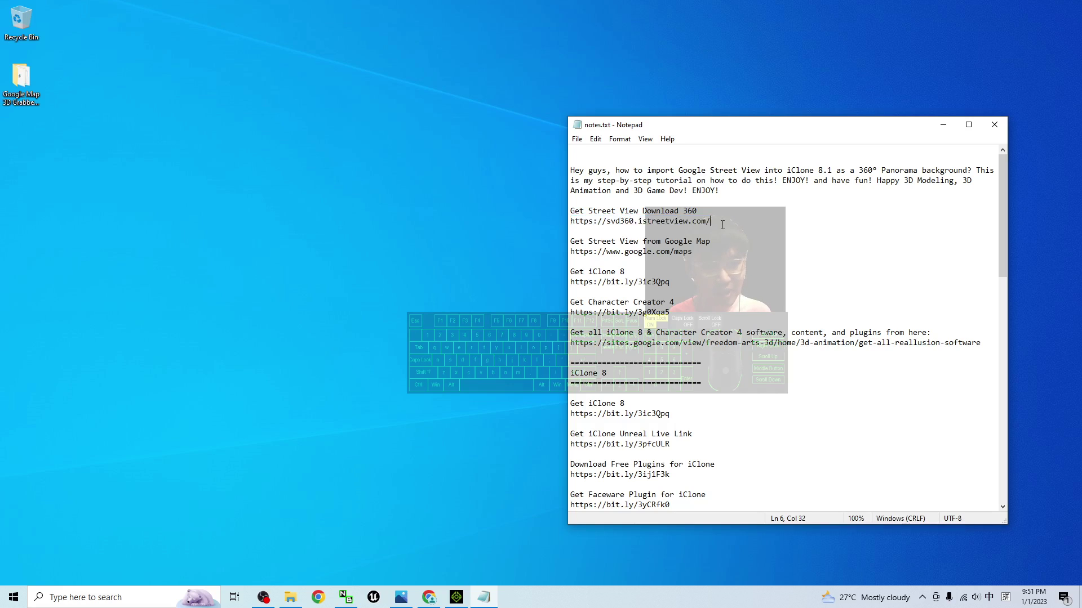
{"action": "left_click", "coordinate": [127, 599]}
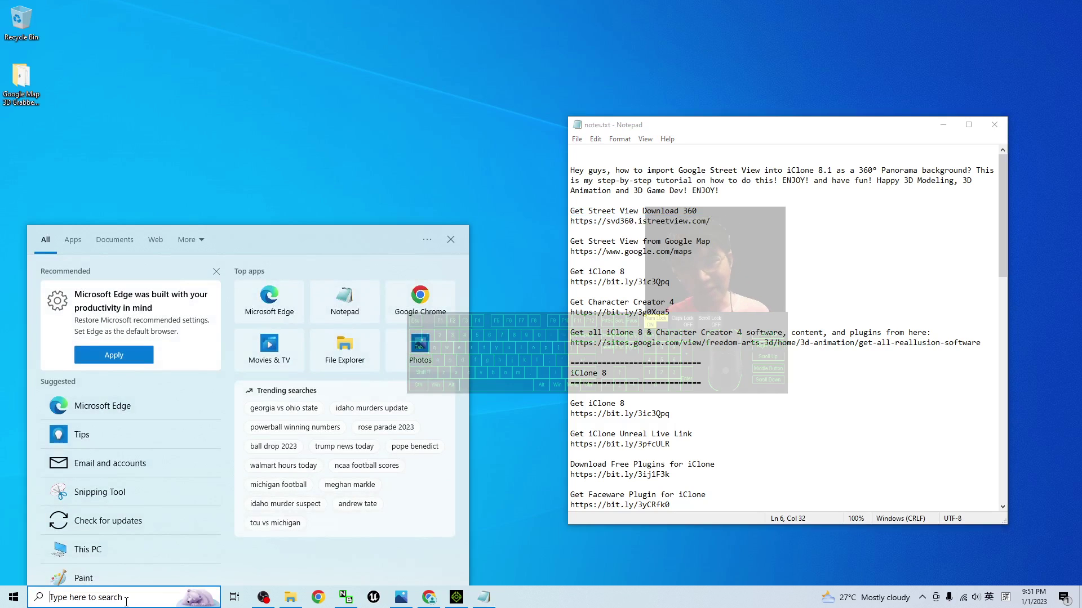
- Select the svd360 URL, launch Street View Download 360 via a 'stree' search, and shift its window left
{"action": "left_click", "coordinate": [711, 222]}
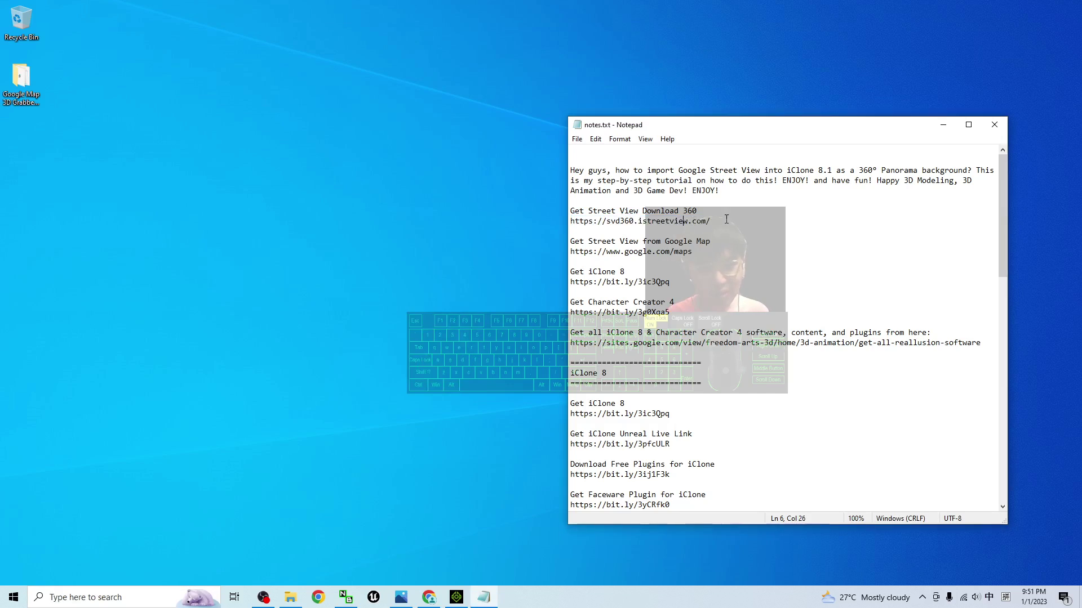
{"action": "left_click_drag", "start_coordinate": [711, 221], "coordinate": [571, 220]}
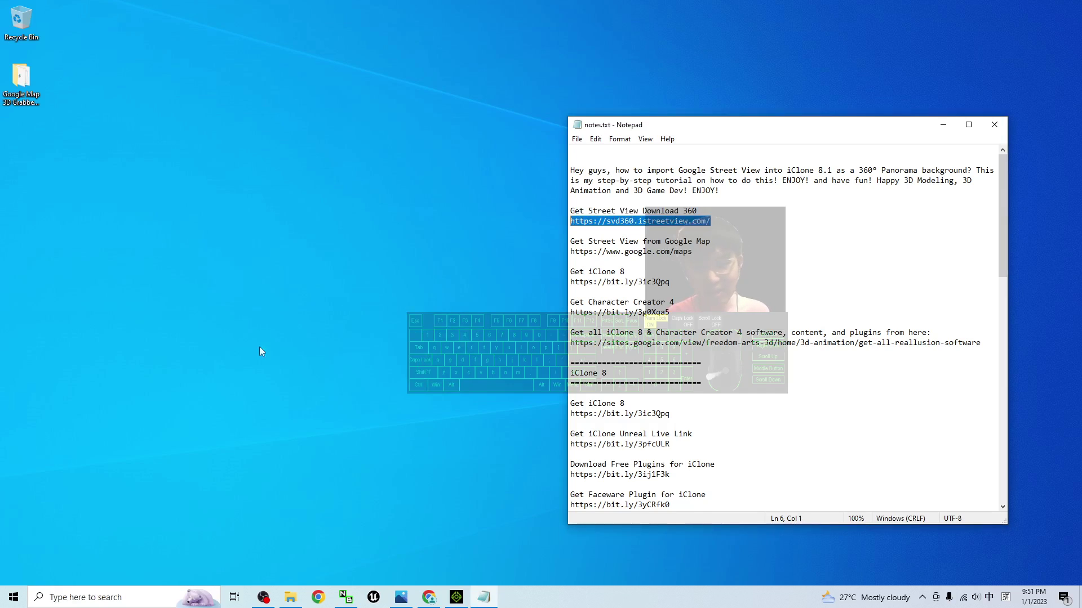
{"action": "left_click", "coordinate": [104, 600]}
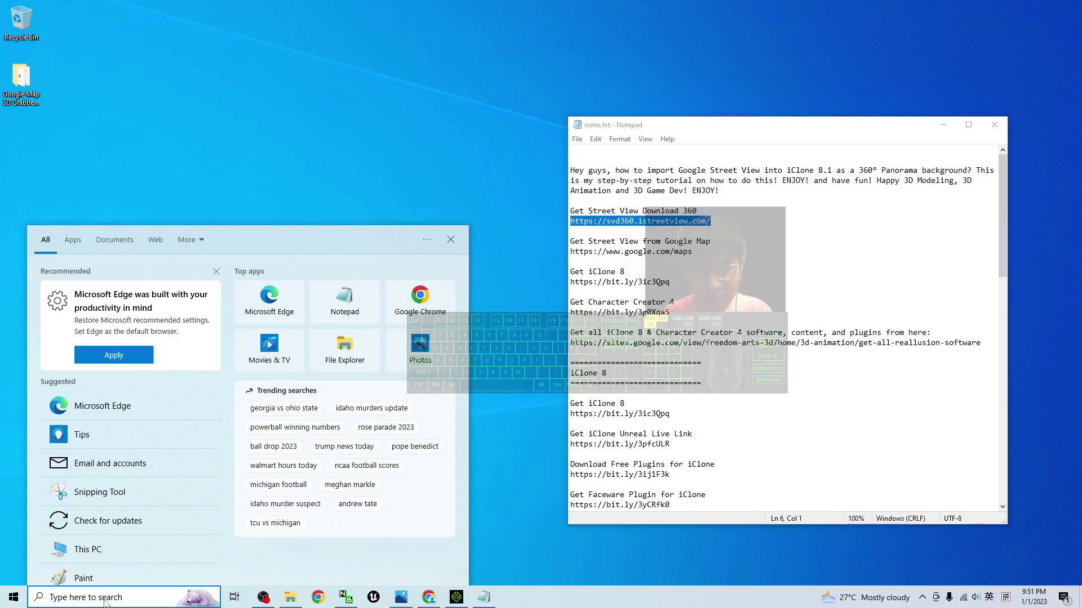
{"action": "type", "text": "stree"}
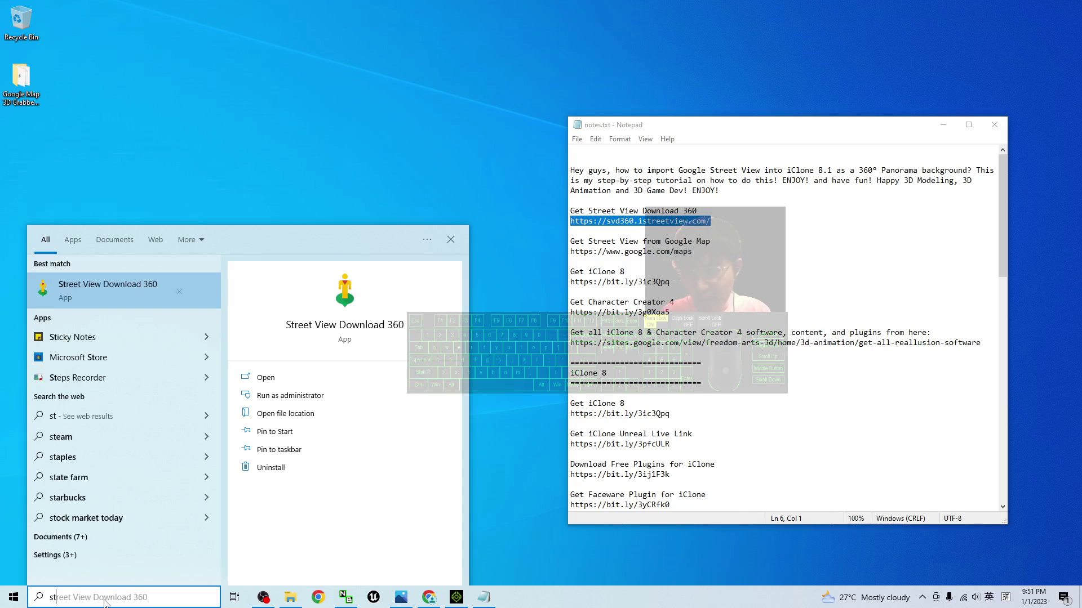
{"action": "left_click", "coordinate": [123, 292]}
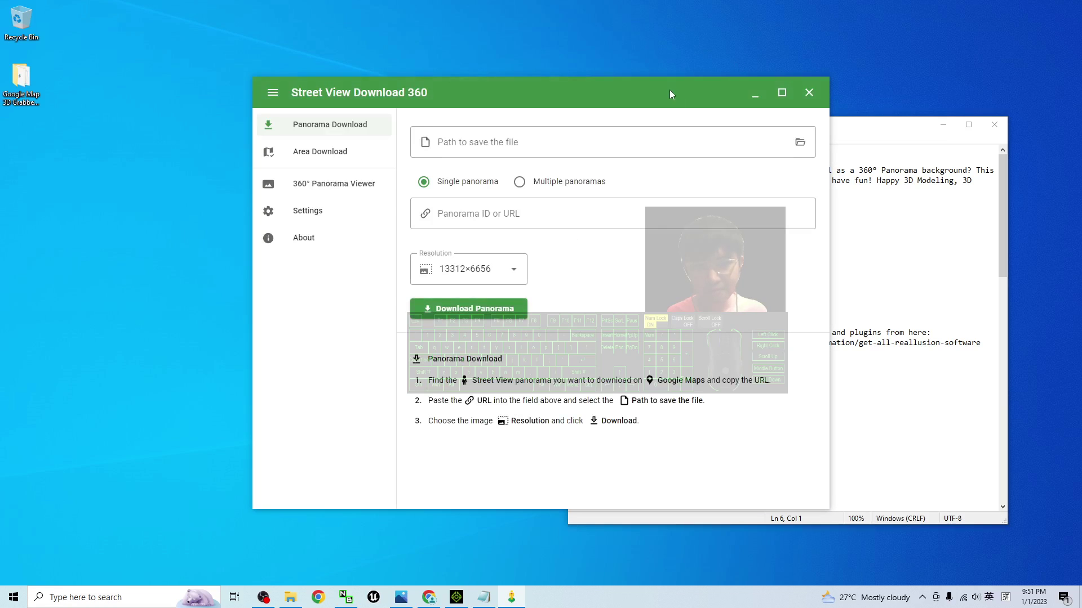
{"action": "left_click_drag", "start_coordinate": [670, 90], "coordinate": [610, 74]}
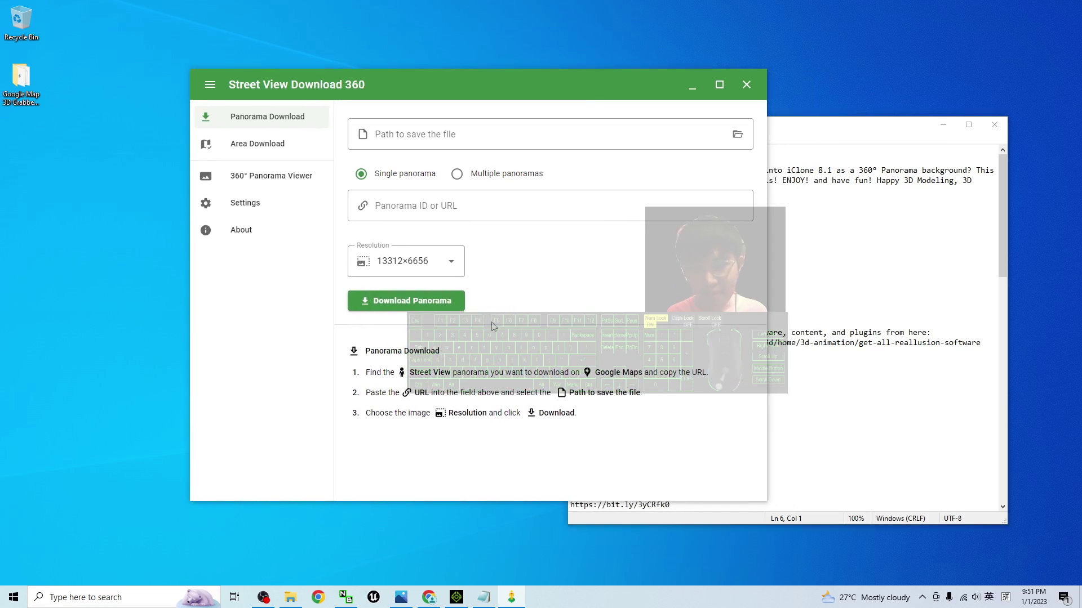
{"action": "left_click", "coordinate": [430, 597]}
- Close the old browser window and open Google Maps in a fresh browser session
{"action": "left_click", "coordinate": [1069, 9]}
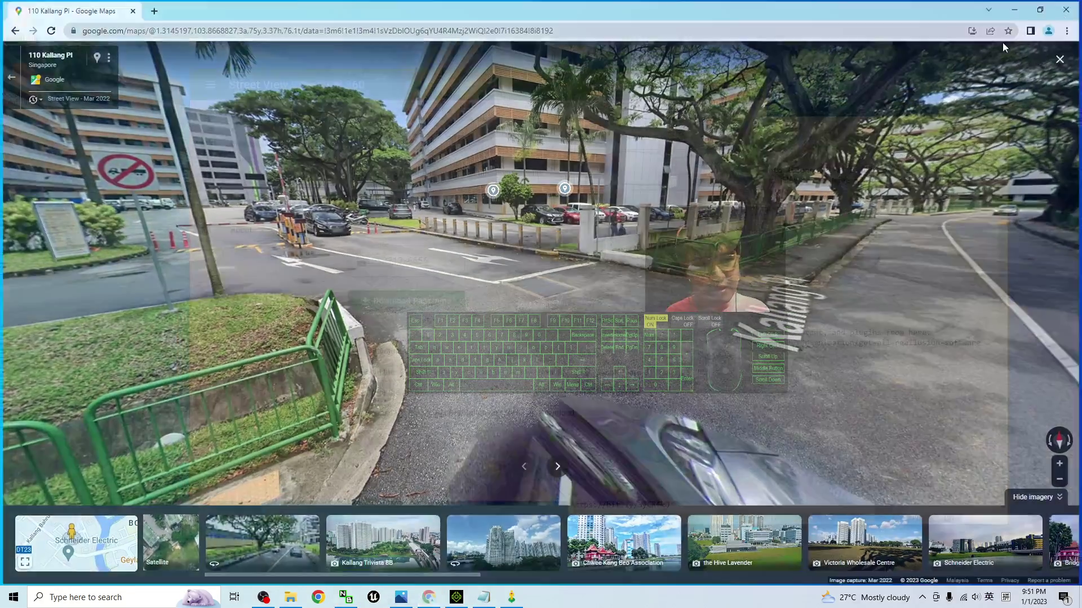
{"action": "left_click", "coordinate": [317, 596]}
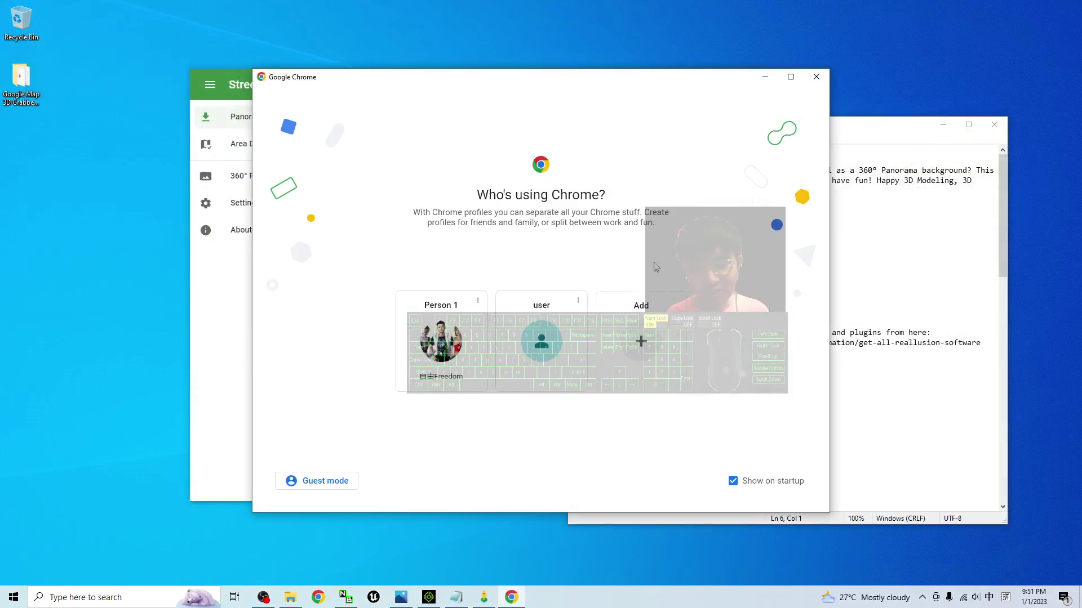
{"action": "left_click", "coordinate": [552, 350]}
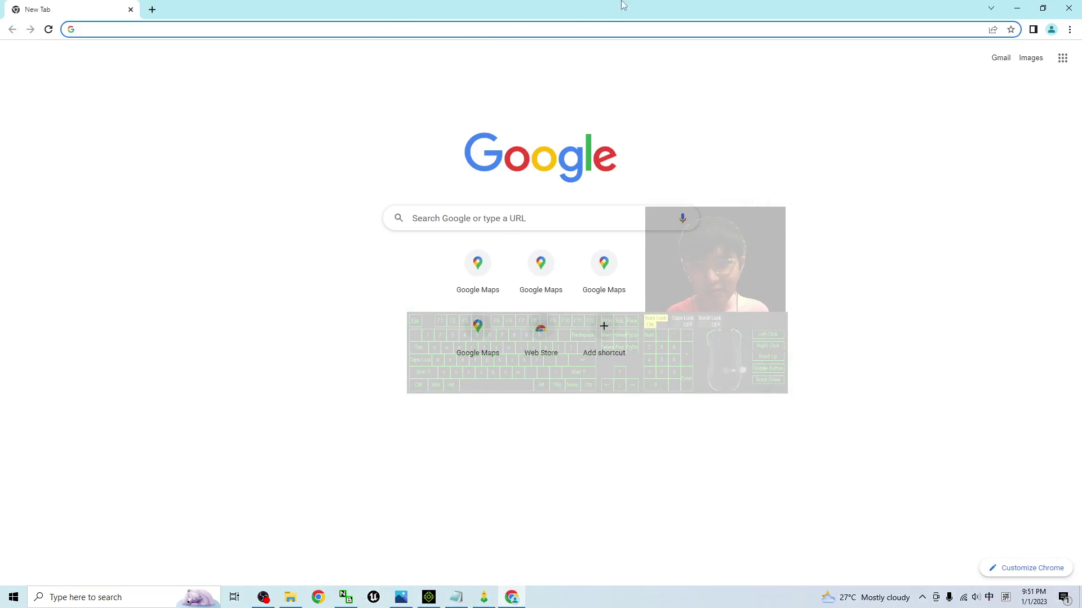
{"action": "left_click", "coordinate": [475, 31]}
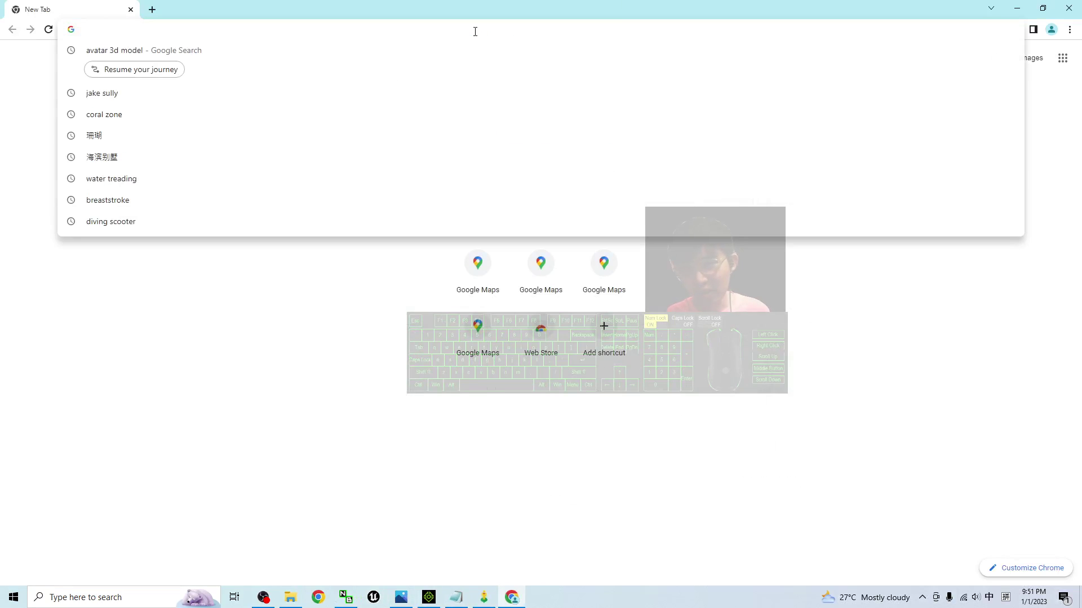
{"action": "type", "text": "maps"}
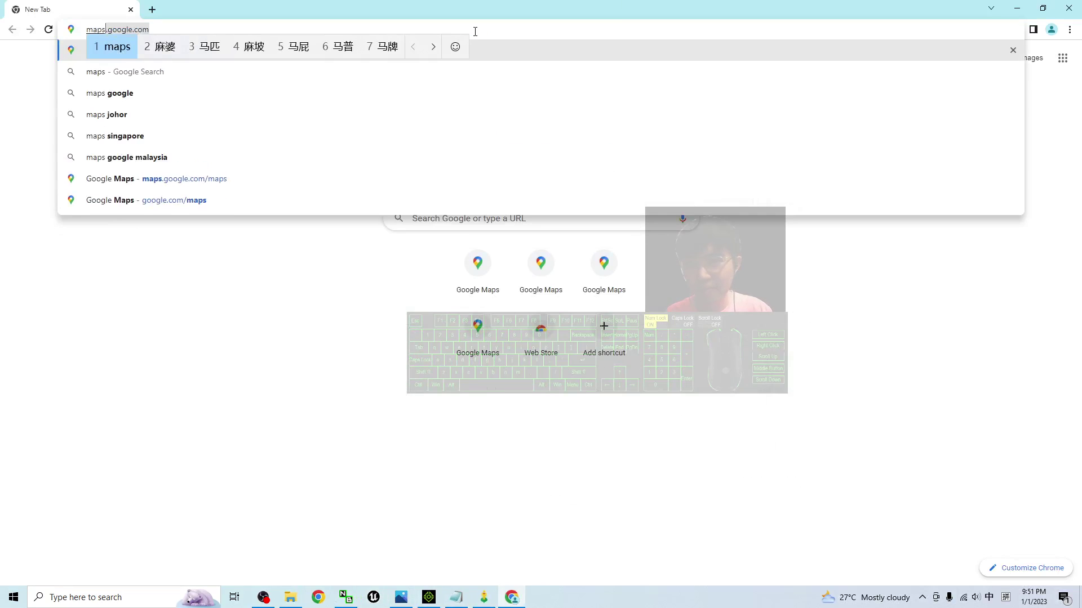
{"action": "key", "text": "shift"}
{"action": "key", "text": "Return"}
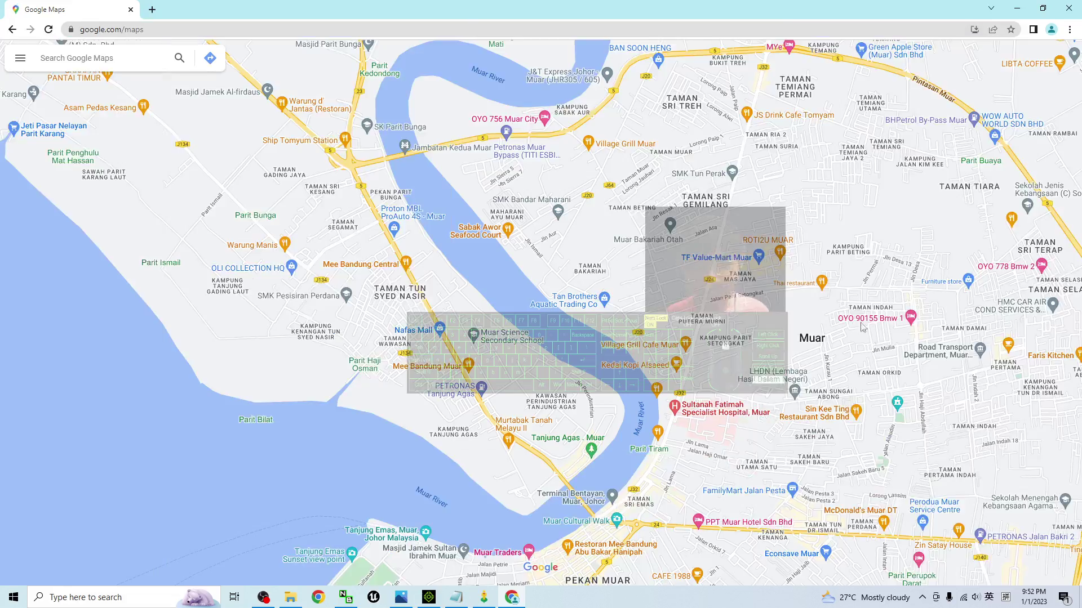
{"action": "scroll", "coordinate": [870, 363], "scroll_direction": "down", "scroll_amount": 3}
{"action": "left_click_drag", "start_coordinate": [982, 400], "coordinate": [440, 128]}
{"action": "scroll", "coordinate": [668, 412], "scroll_direction": "up", "scroll_amount": 3}
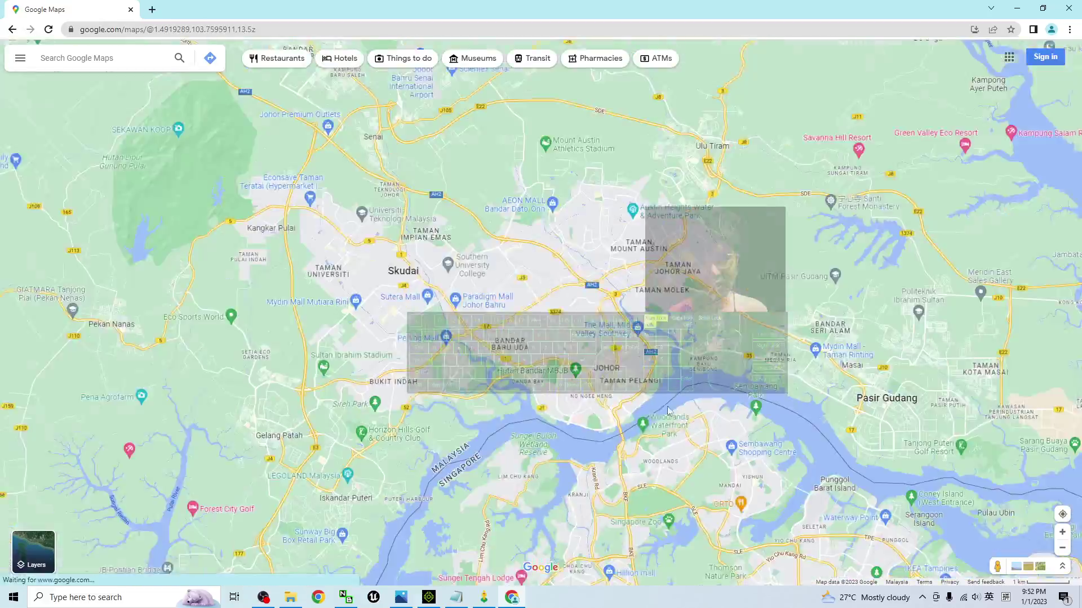
{"action": "left_click_drag", "start_coordinate": [668, 411], "coordinate": [614, 157]}
{"action": "scroll", "coordinate": [411, 437], "scroll_direction": "up", "scroll_amount": 3}
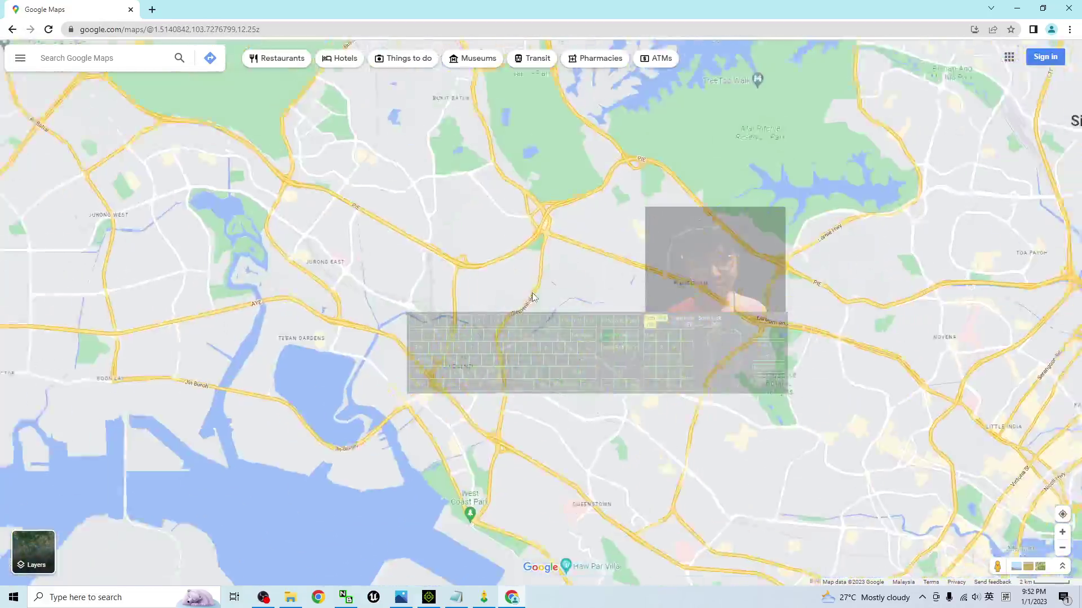
{"action": "scroll", "coordinate": [411, 437], "scroll_direction": "up", "scroll_amount": 5}
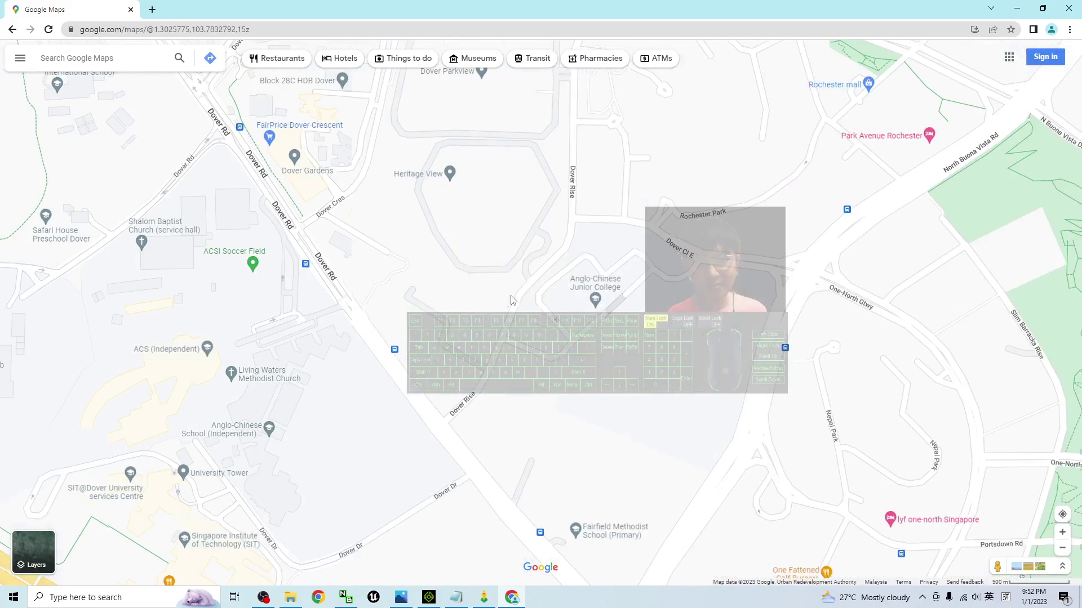
{"action": "left_click", "coordinate": [518, 294]}
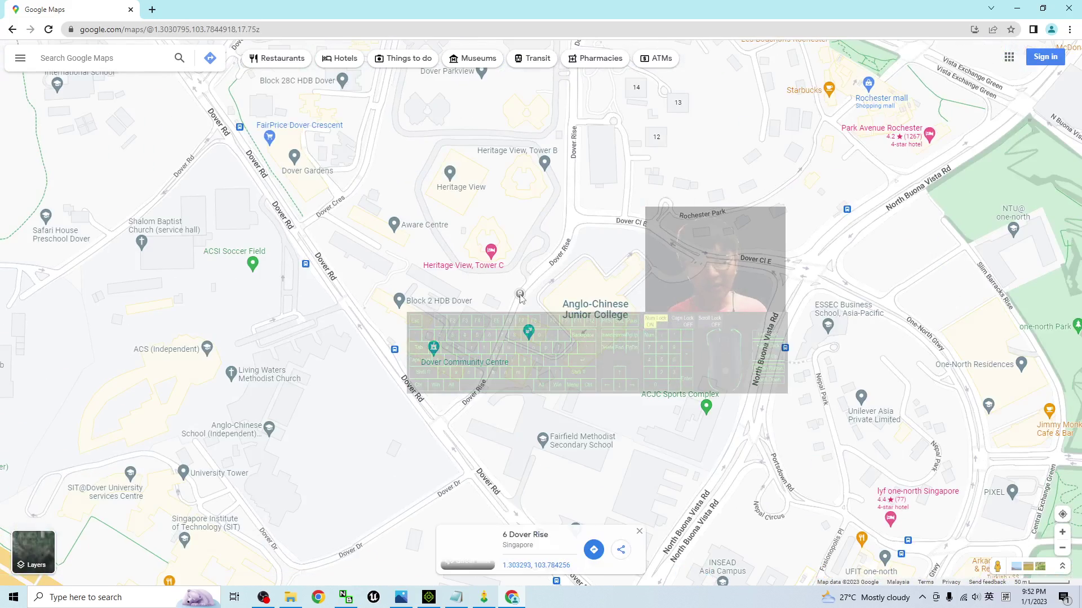
{"action": "left_click", "coordinate": [482, 542]}
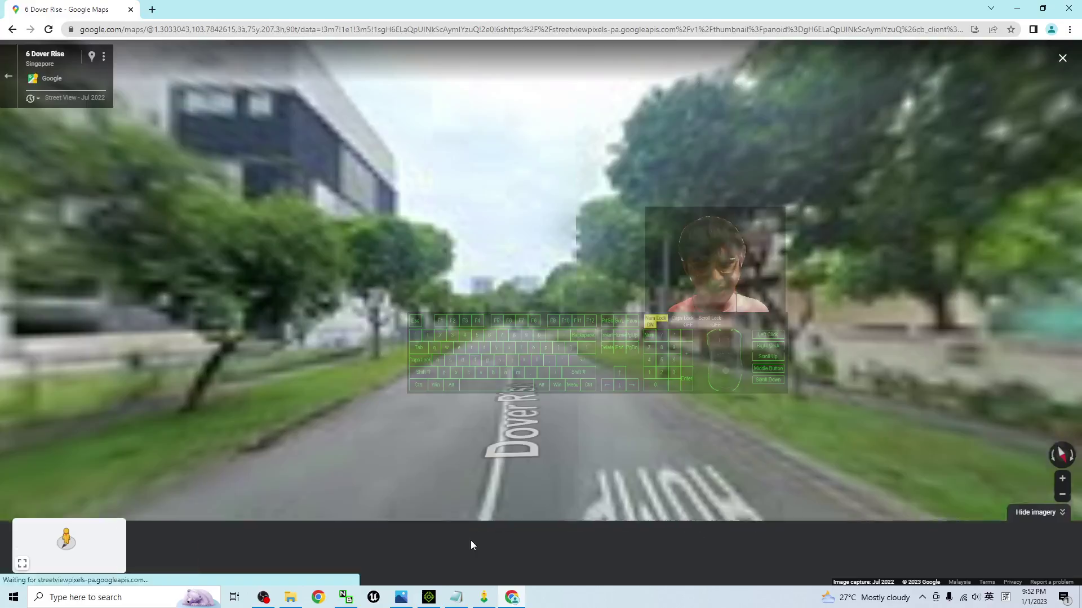
- Turn the Dover Rise panorama to a new heading and copy its web address
{"action": "left_click_drag", "start_coordinate": [870, 346], "coordinate": [498, 264]}
{"action": "left_click", "coordinate": [498, 263]}
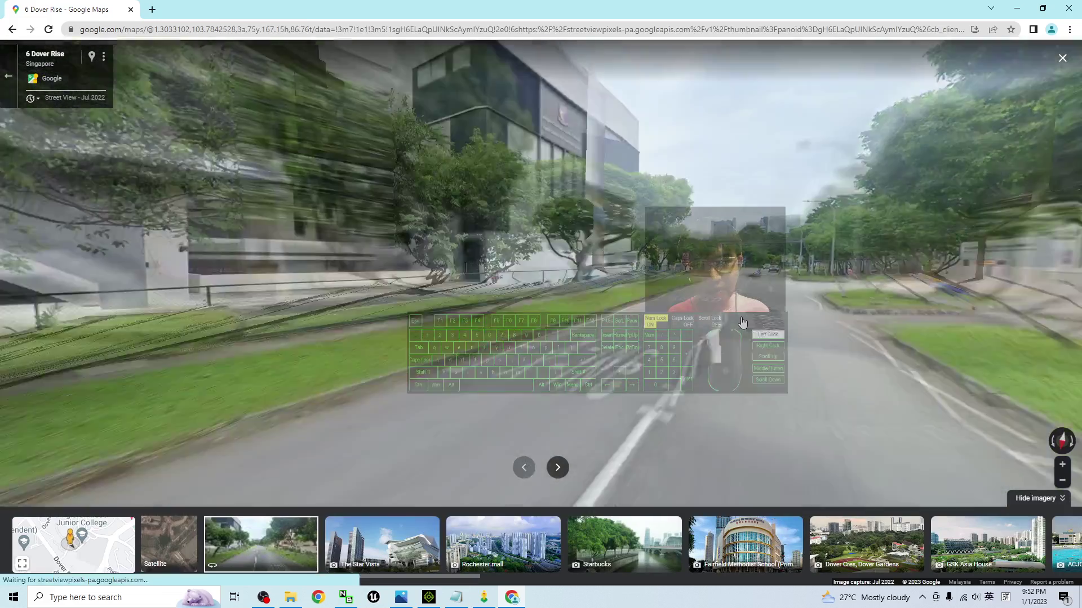
{"action": "left_click_drag", "start_coordinate": [467, 309], "coordinate": [569, 323]}
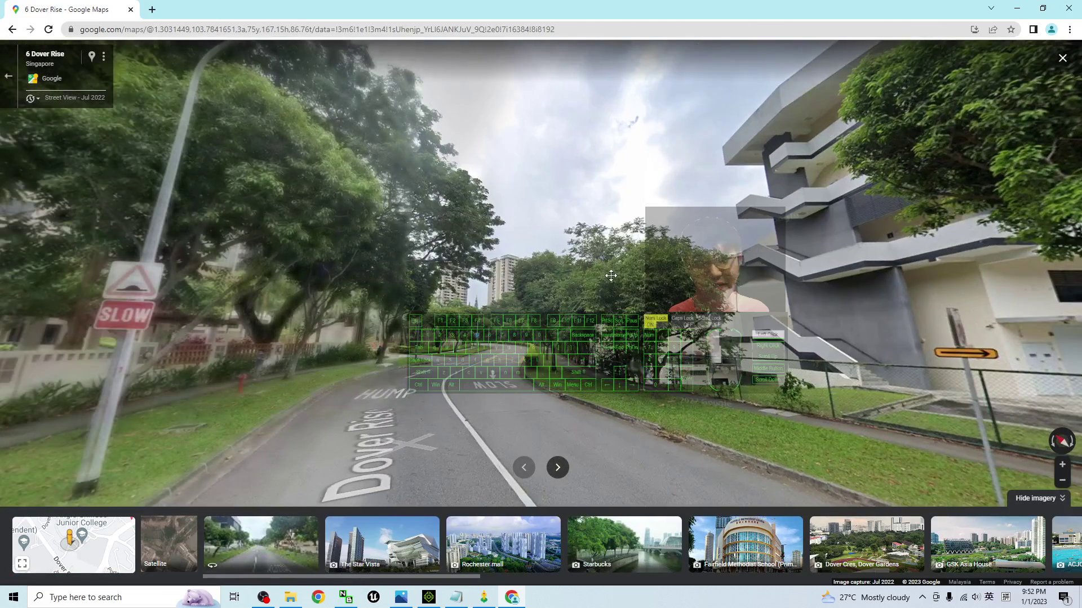
{"action": "left_click", "coordinate": [494, 34]}
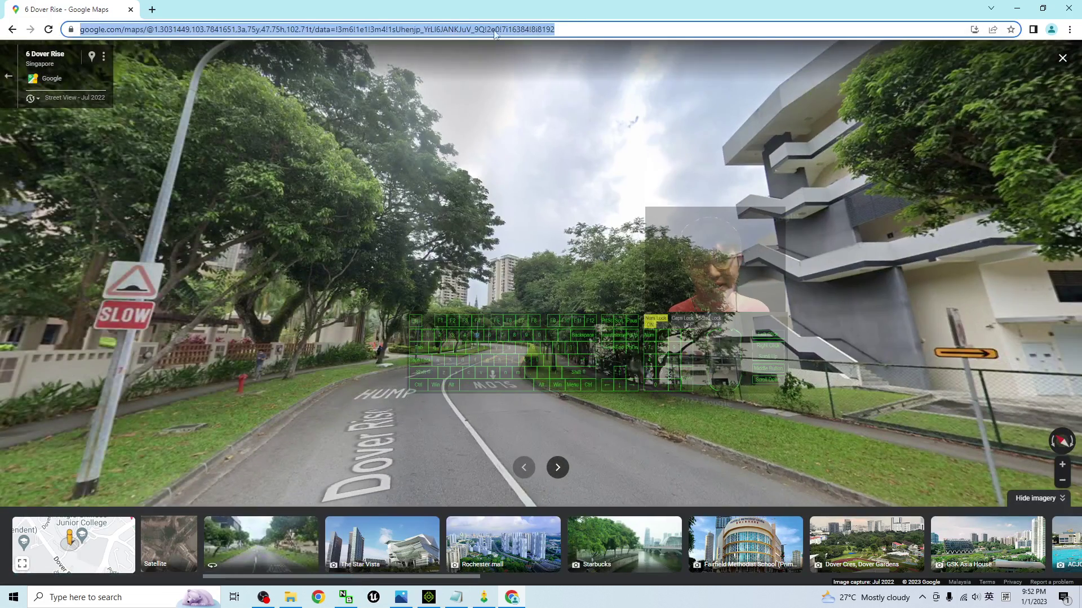
{"action": "right_click", "coordinate": [245, 35]}
{"action": "left_click", "coordinate": [294, 96]}
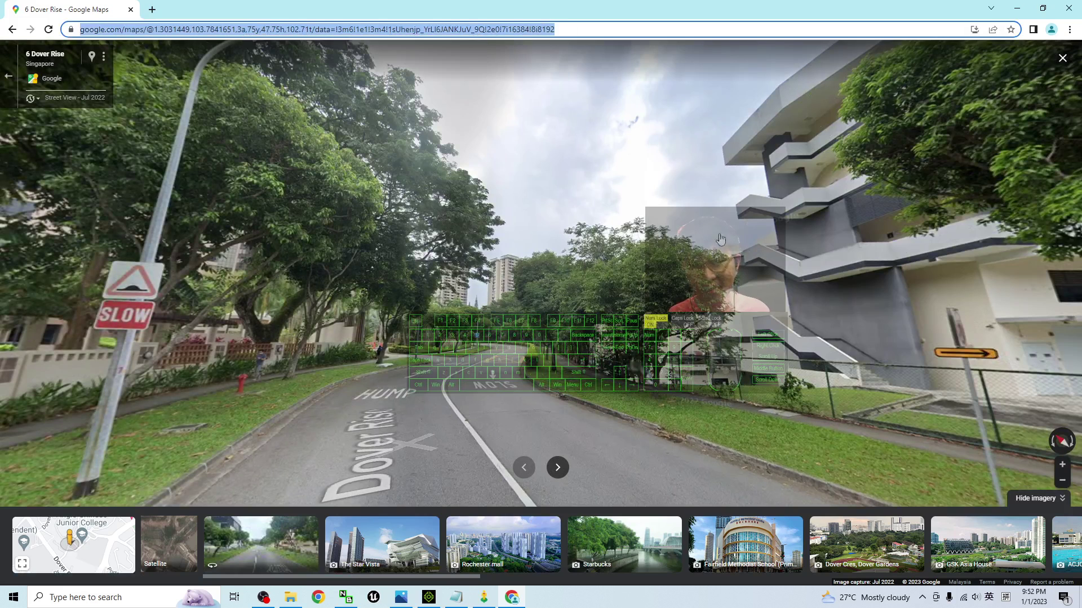
{"action": "left_click", "coordinate": [1017, 8]}
- Paste the Dover Rise link into Panorama ID or URL and save to Desktop as Street View 360.jpg
{"action": "left_click", "coordinate": [412, 209]}
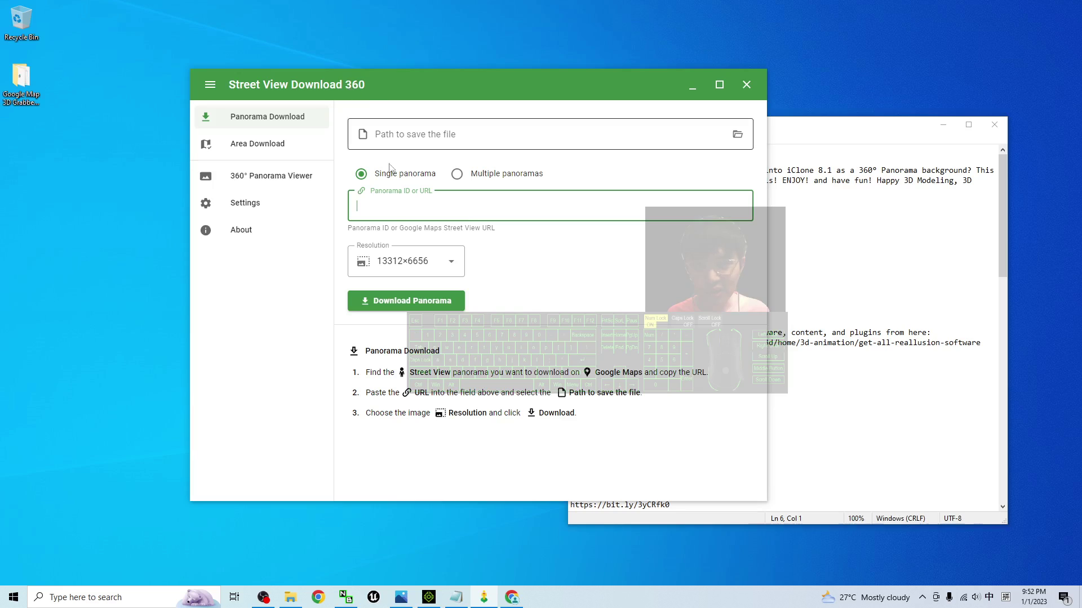
{"action": "key", "text": "ctrl+v"}
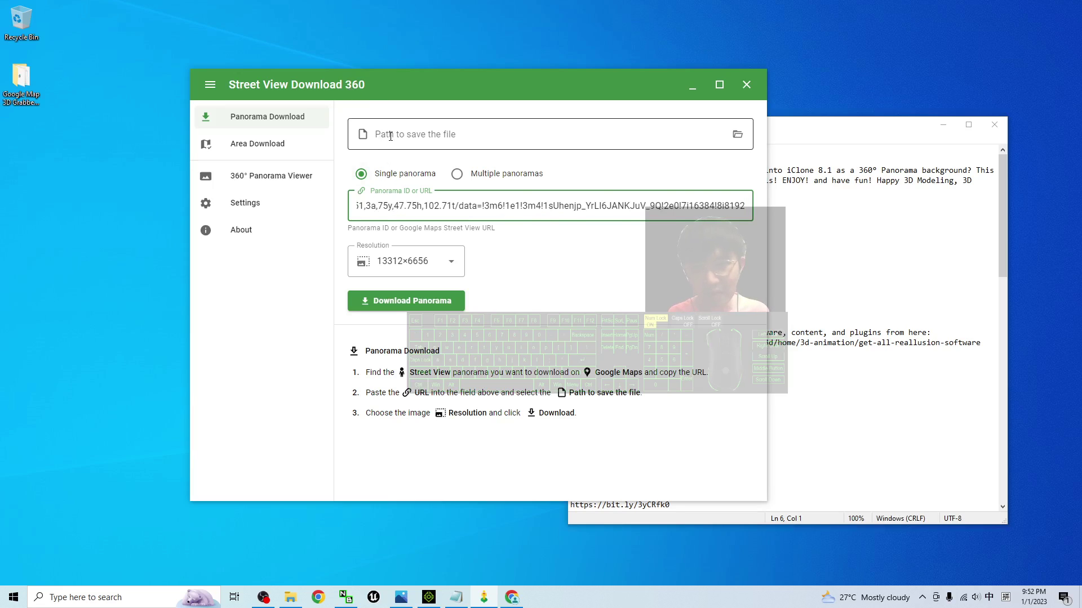
{"action": "left_click", "coordinate": [411, 139]}
{"action": "left_click", "coordinate": [737, 136]}
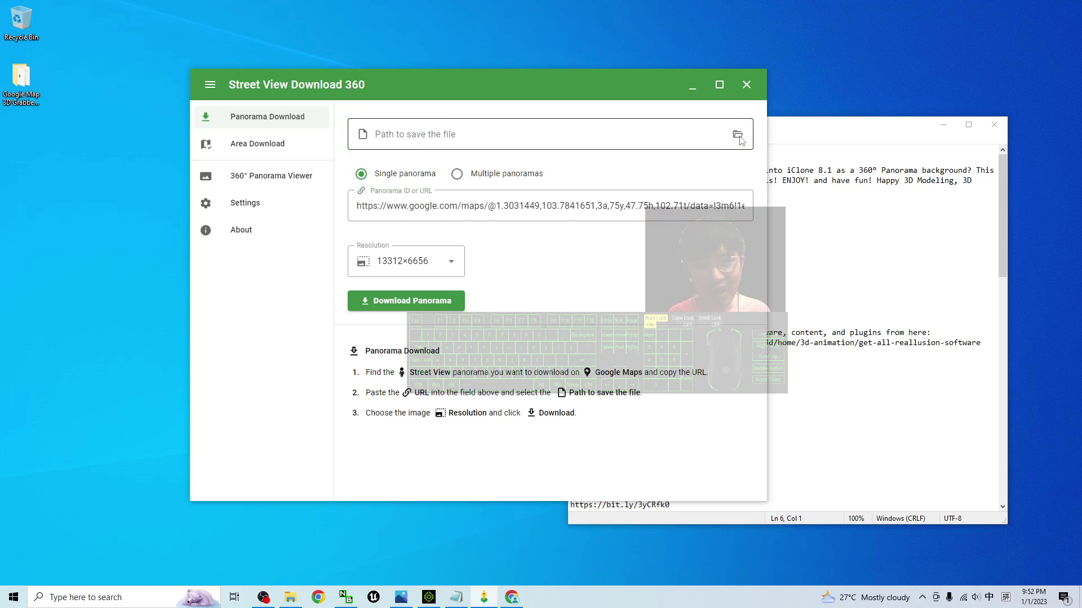
{"action": "left_click", "coordinate": [249, 166]}
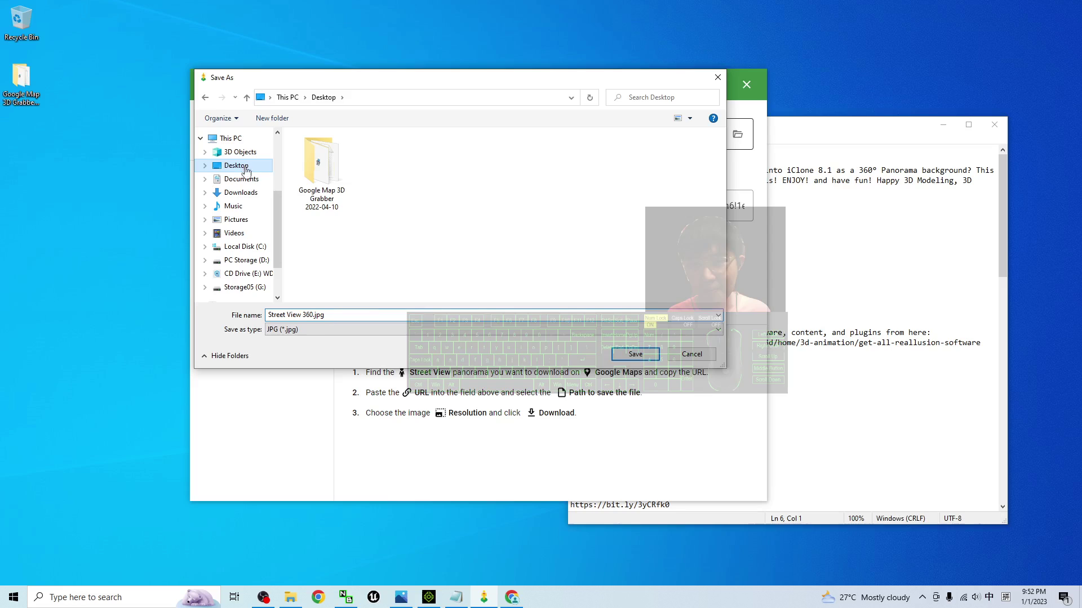
{"action": "left_click", "coordinate": [270, 317]}
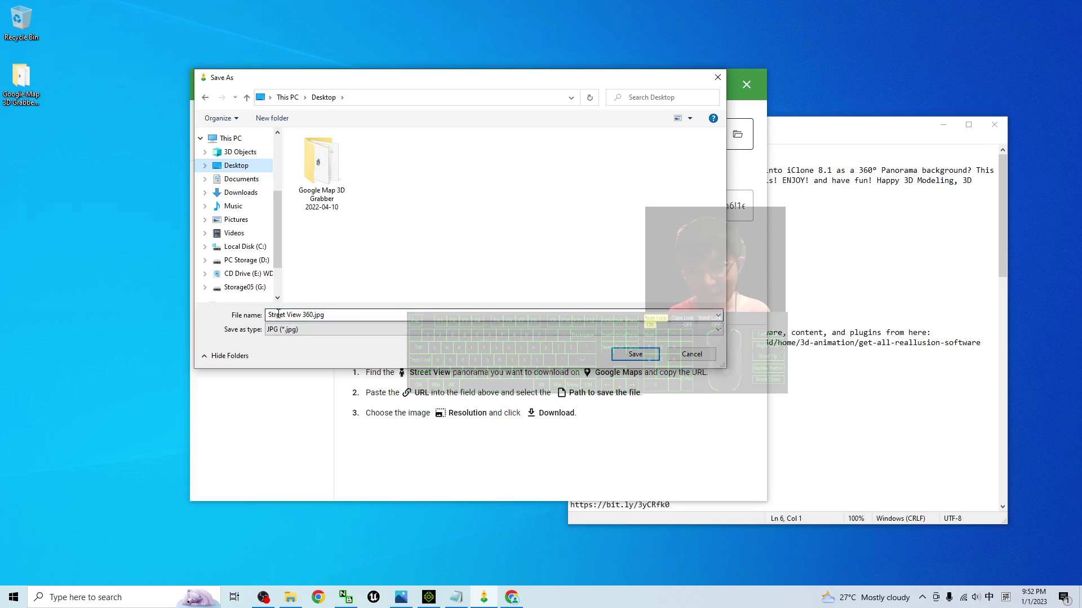
{"action": "left_click", "coordinate": [635, 354]}
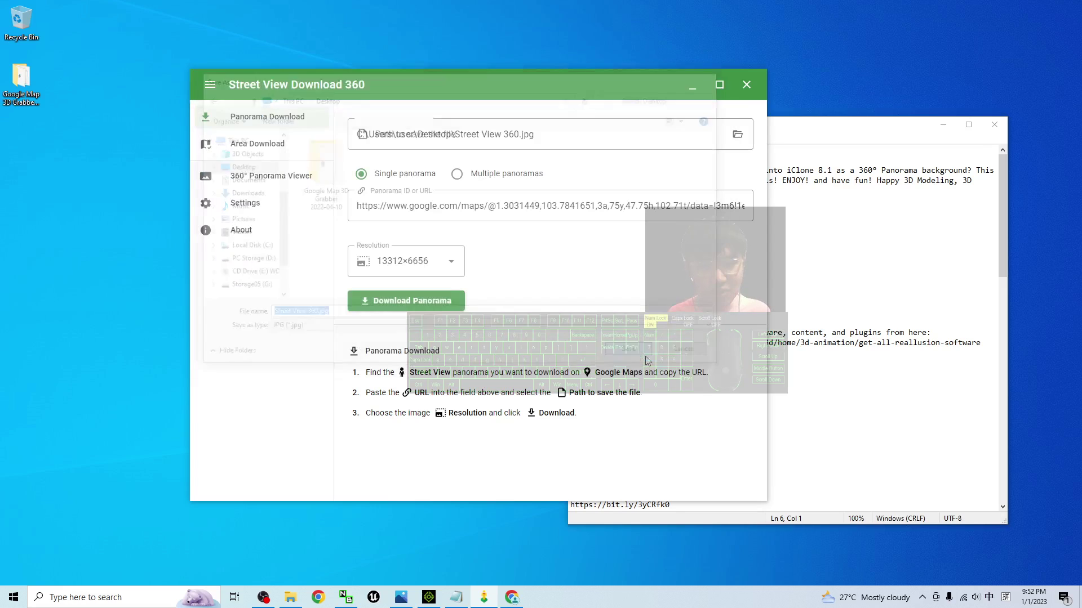
- Download the 13312×6656 panorama and wait for Download completed
{"action": "left_click", "coordinate": [399, 297]}
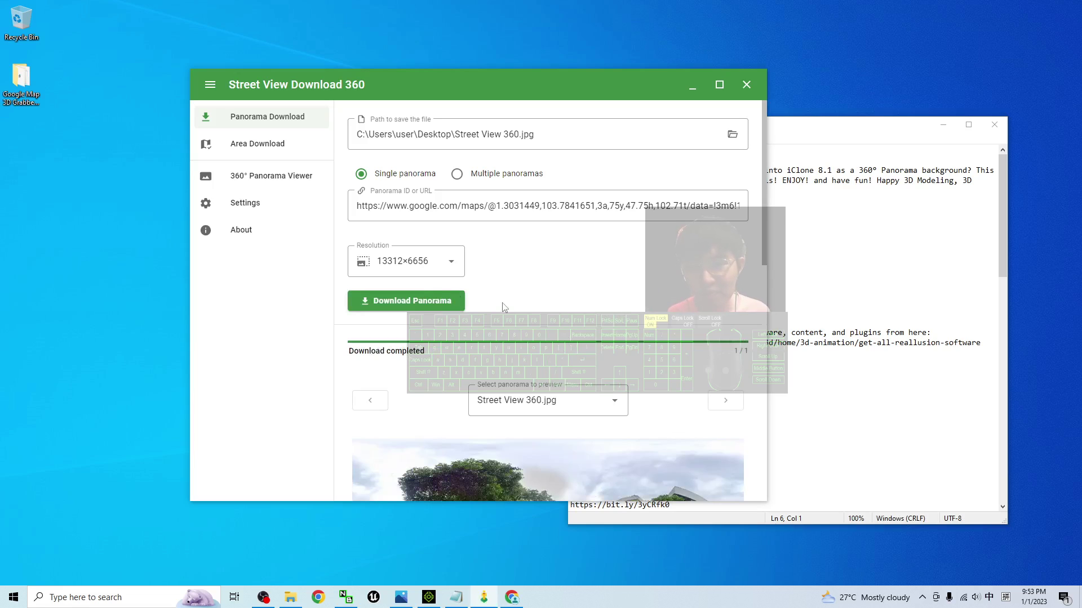
{"action": "double_click", "coordinate": [27, 139]}
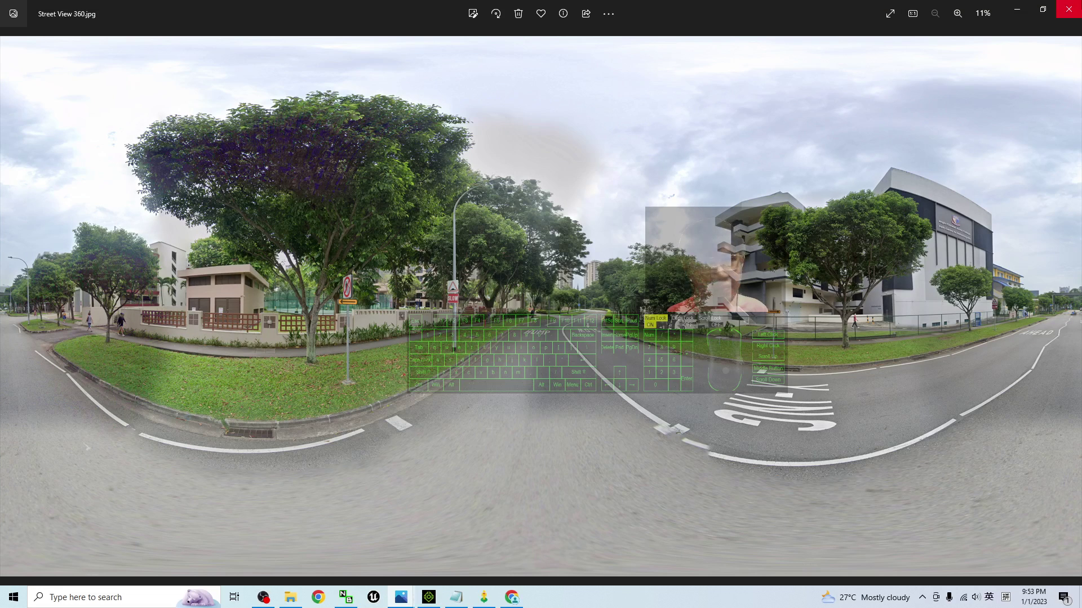
{"action": "left_click", "coordinate": [1069, 9]}
- Return to iClone and browse the Set > Sky templates in the Content panel
{"action": "left_click", "coordinate": [429, 598]}
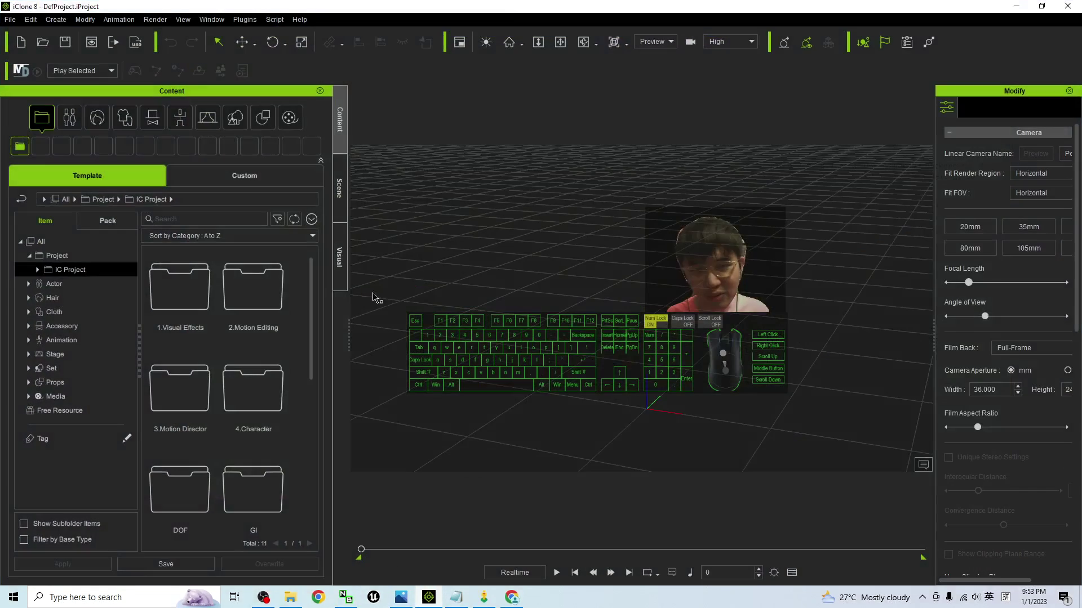
{"action": "left_click_drag", "start_coordinate": [736, 353], "coordinate": [507, 282]}
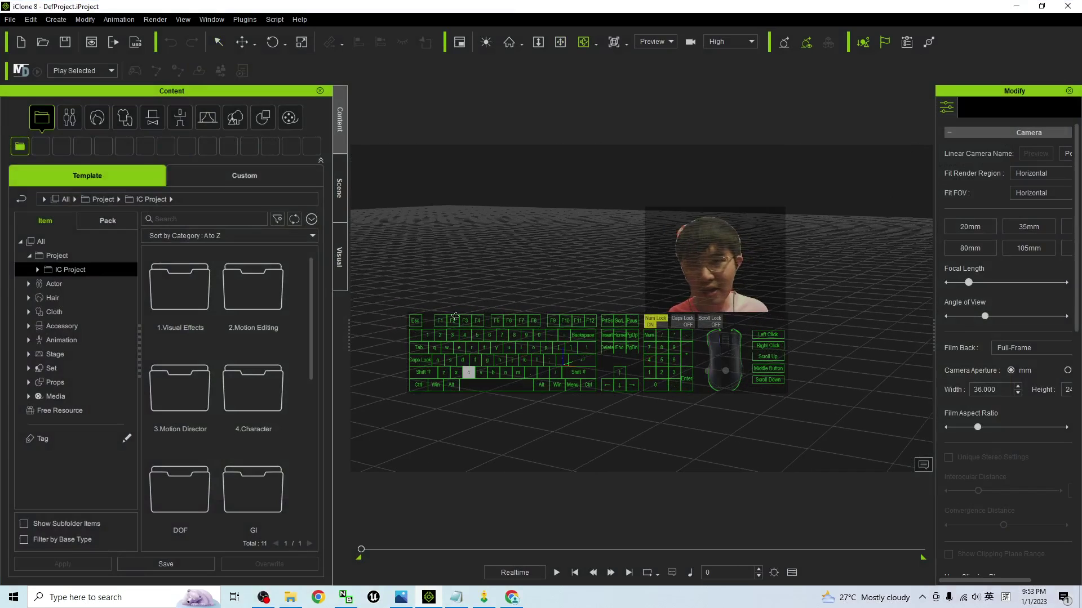
{"action": "left_click", "coordinate": [242, 126]}
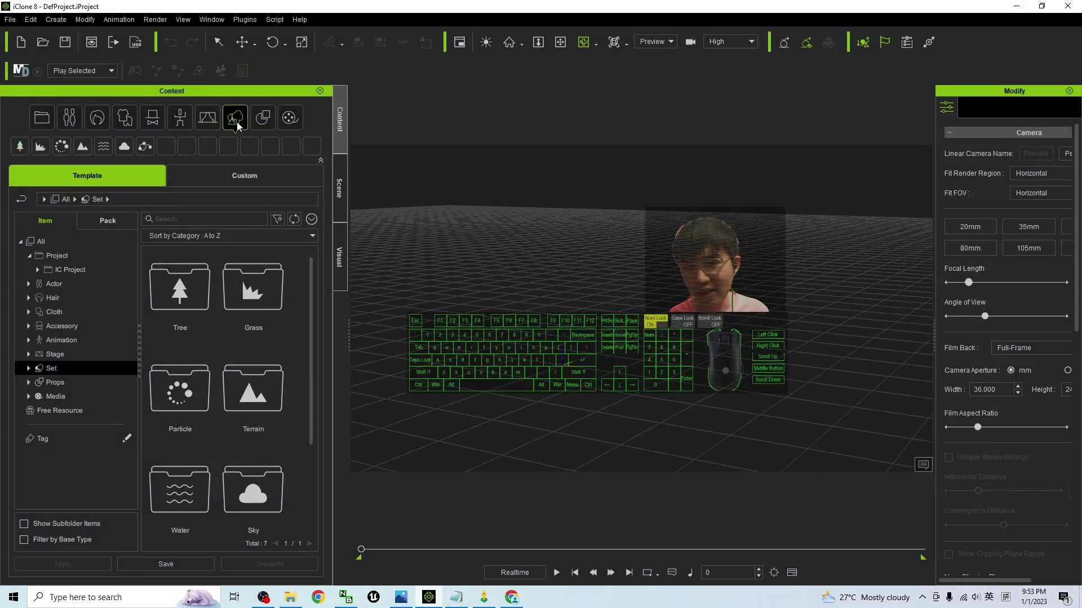
{"action": "left_click", "coordinate": [104, 147]}
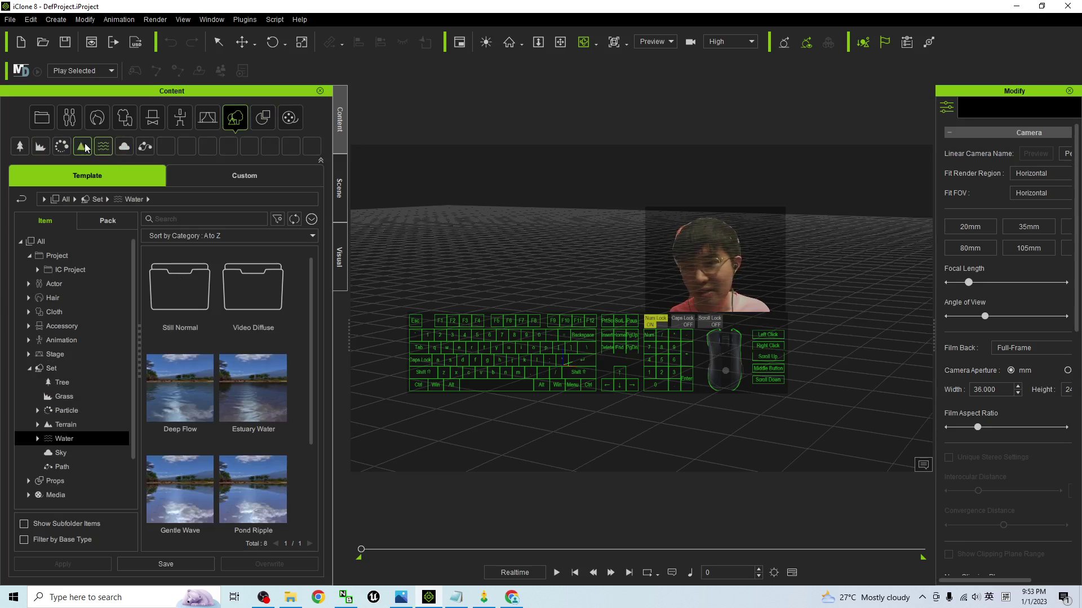
{"action": "left_click", "coordinate": [124, 146]}
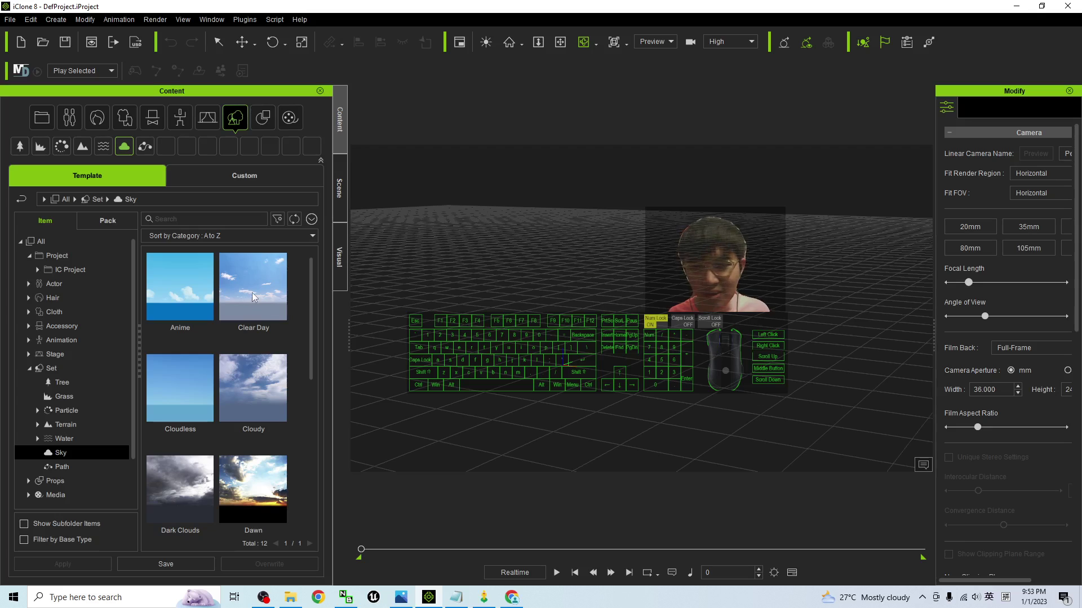
{"action": "scroll", "coordinate": [297, 312], "scroll_direction": "up", "scroll_amount": 1}
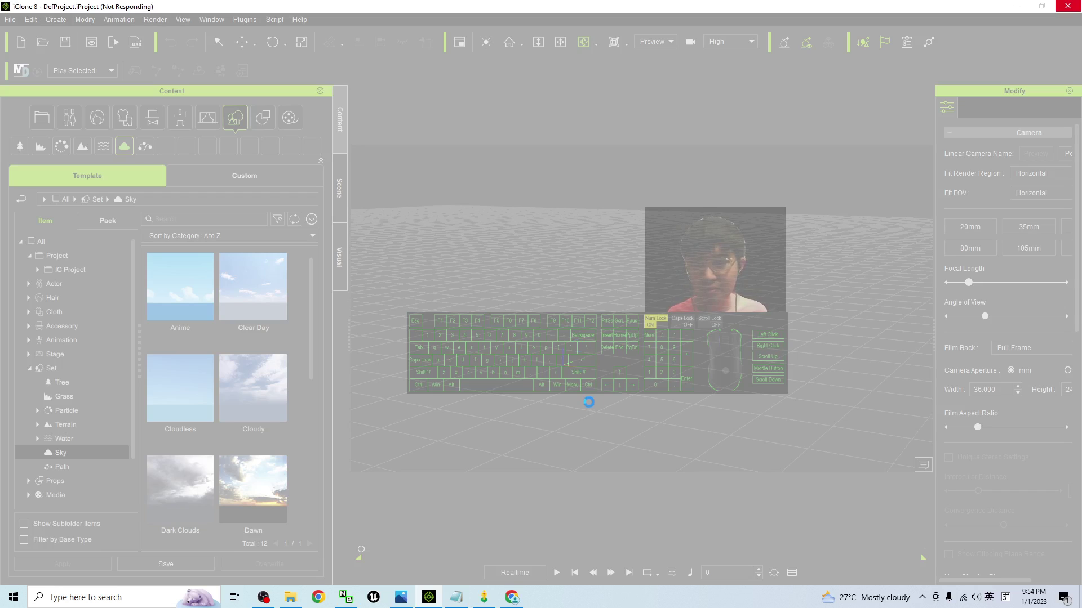
- Apply the Clear Day sky template to the scene
{"action": "left_click", "coordinate": [264, 597]}
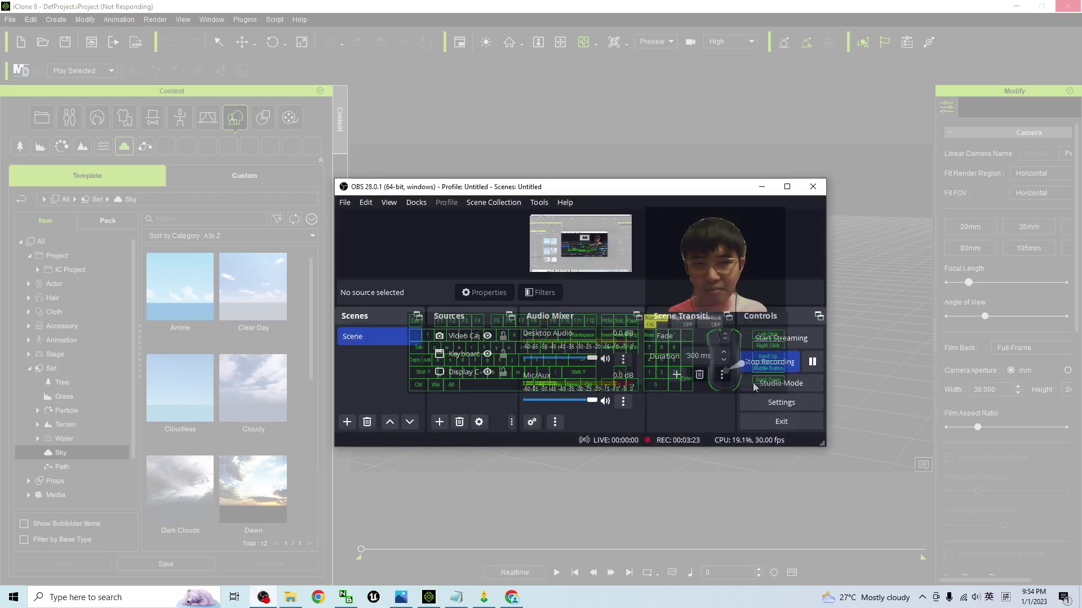
{"action": "left_click", "coordinate": [812, 363]}
{"action": "left_click", "coordinate": [812, 363]}
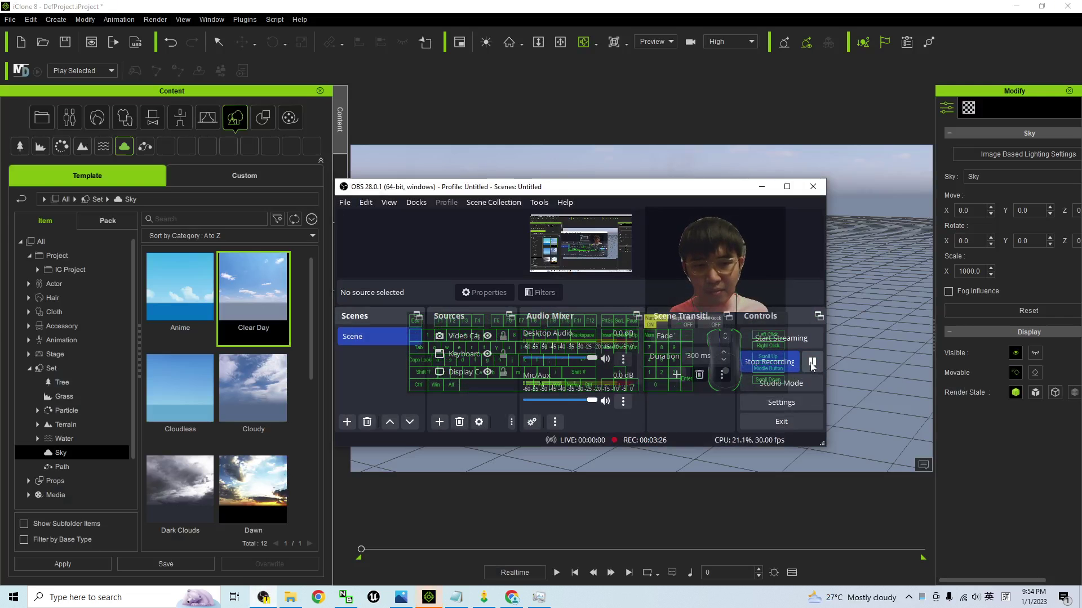
{"action": "left_click", "coordinate": [761, 186]}
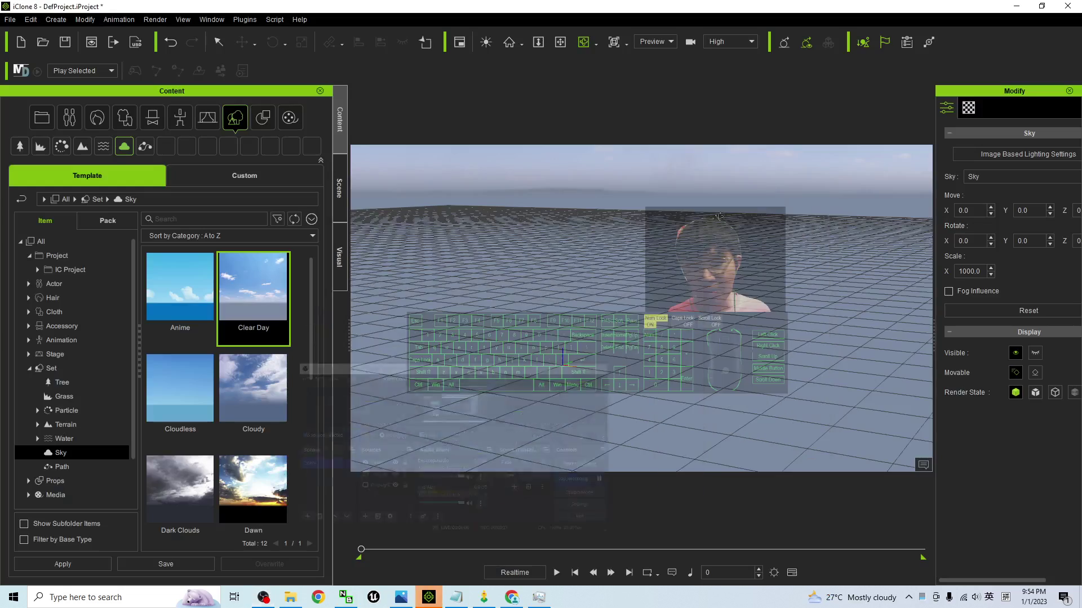
- Select the Sky object and open its texture settings in a widened properties panel
{"action": "left_click_drag", "start_coordinate": [640, 311], "coordinate": [429, 197]}
{"action": "left_click", "coordinate": [340, 195]}
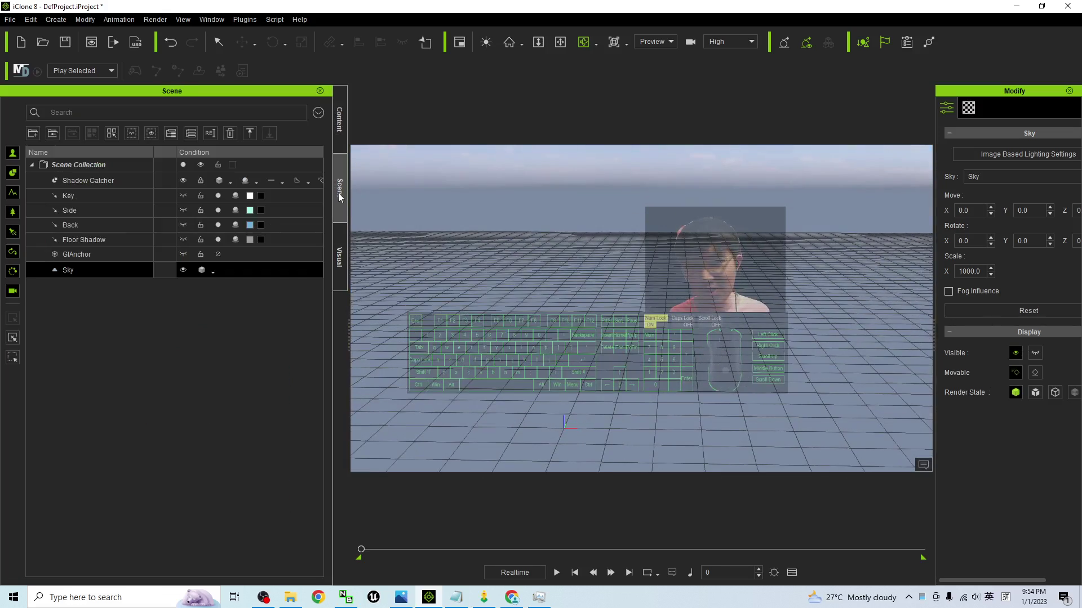
{"action": "left_click", "coordinate": [93, 274]}
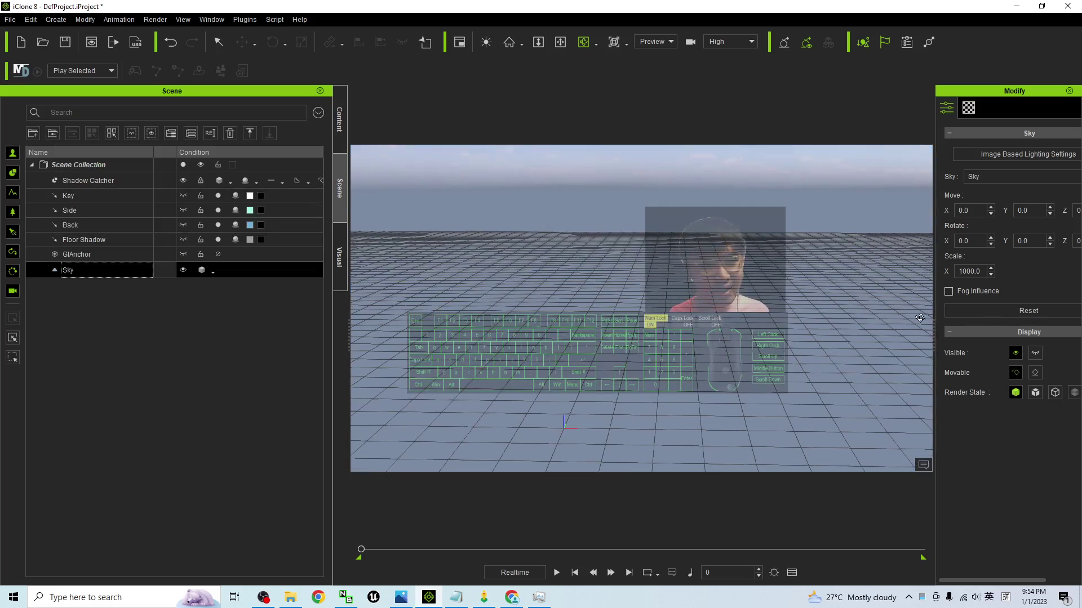
{"action": "left_click_drag", "start_coordinate": [934, 332], "coordinate": [824, 332]}
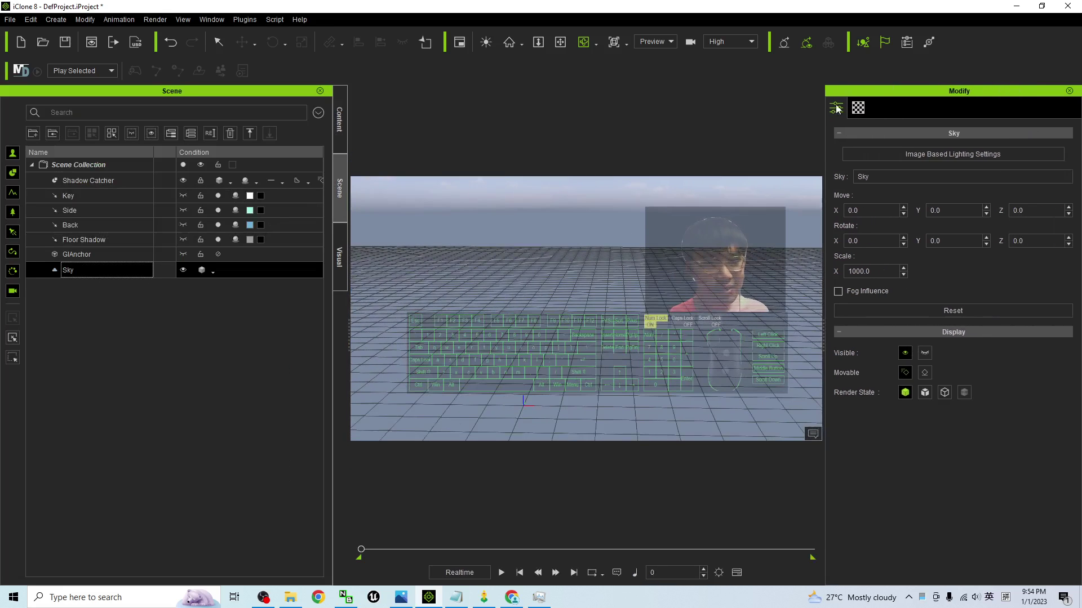
{"action": "left_click", "coordinate": [858, 107]}
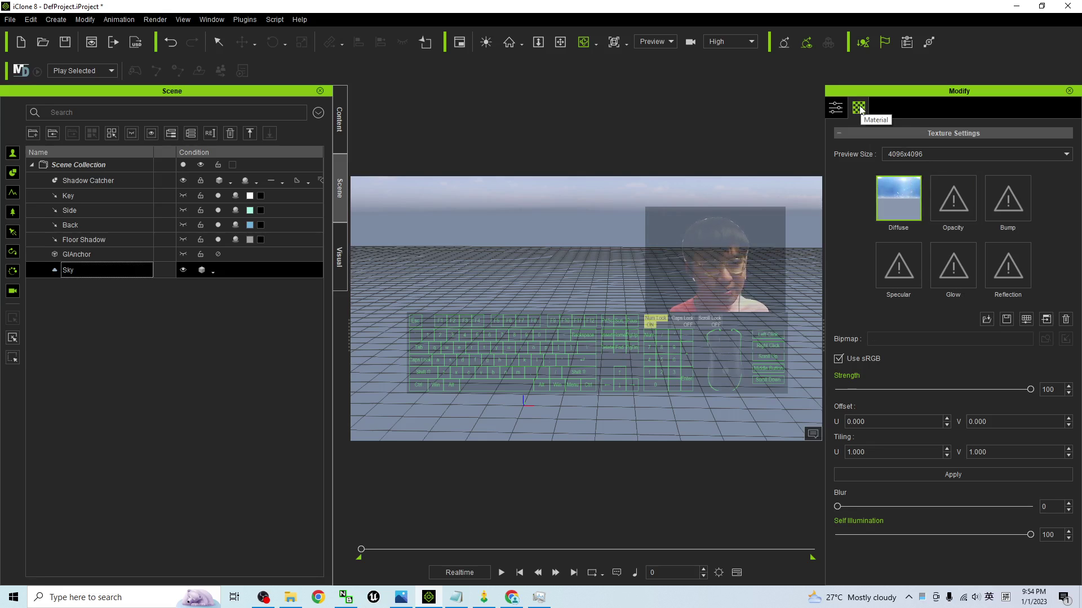
{"action": "mouse_move", "coordinate": [901, 194]}
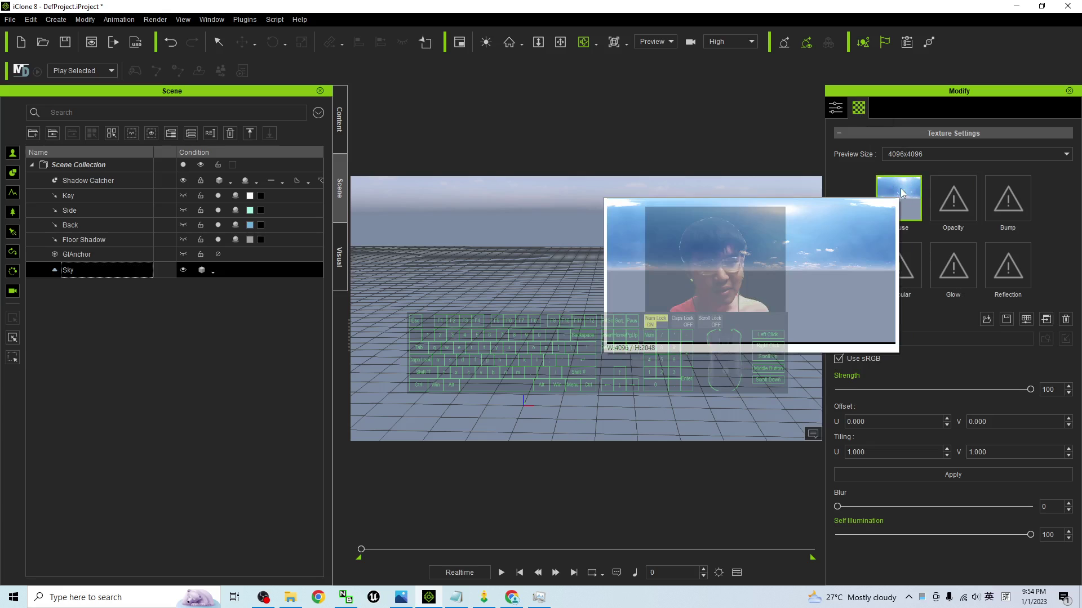
- Drag the downloaded Street View 360.jpg from the desktop into the sky's Diffuse texture slot
{"action": "left_click", "coordinate": [290, 597]}
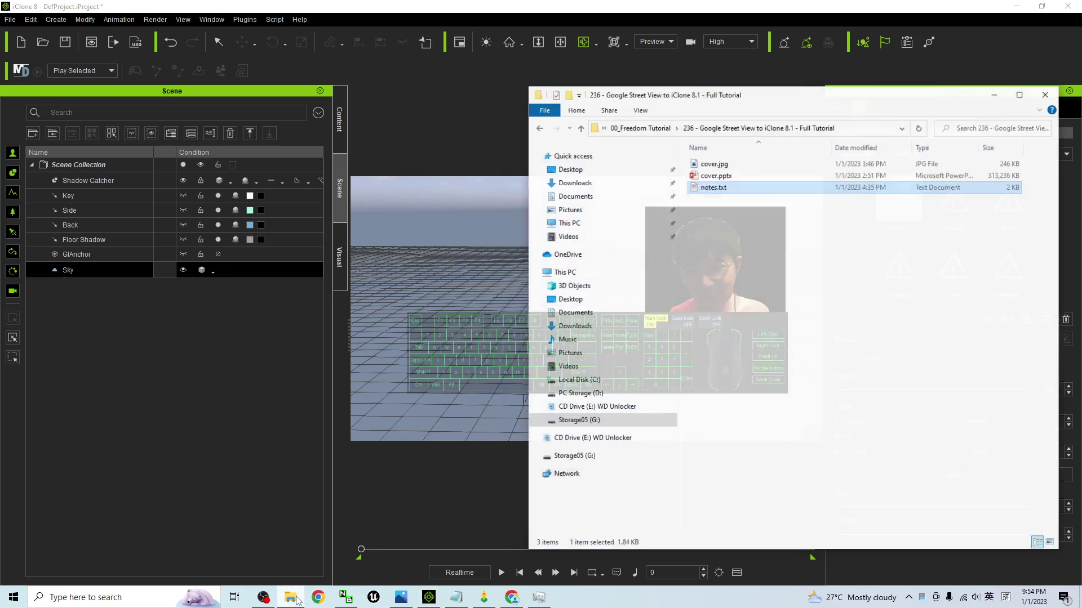
{"action": "left_click", "coordinate": [1000, 90]}
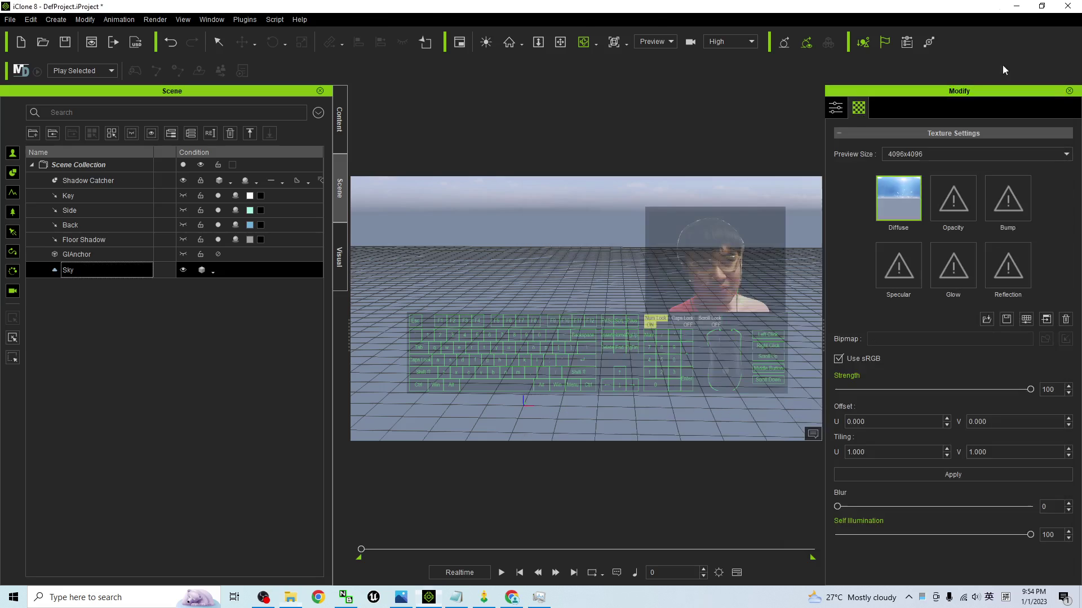
{"action": "left_click_drag", "start_coordinate": [655, 6], "coordinate": [613, 19]}
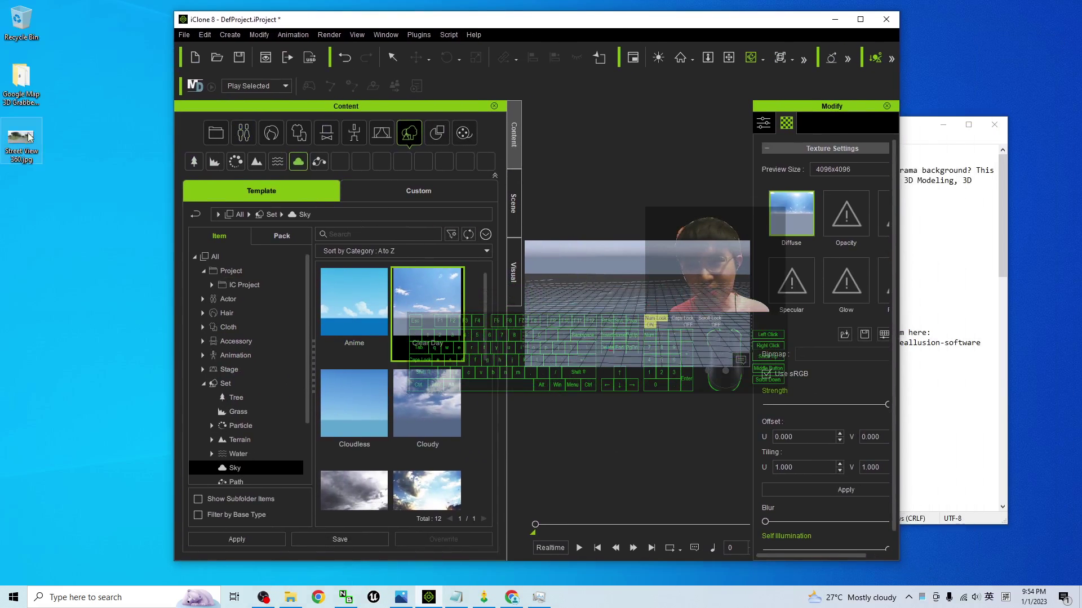
{"action": "left_click_drag", "start_coordinate": [28, 138], "coordinate": [790, 207]}
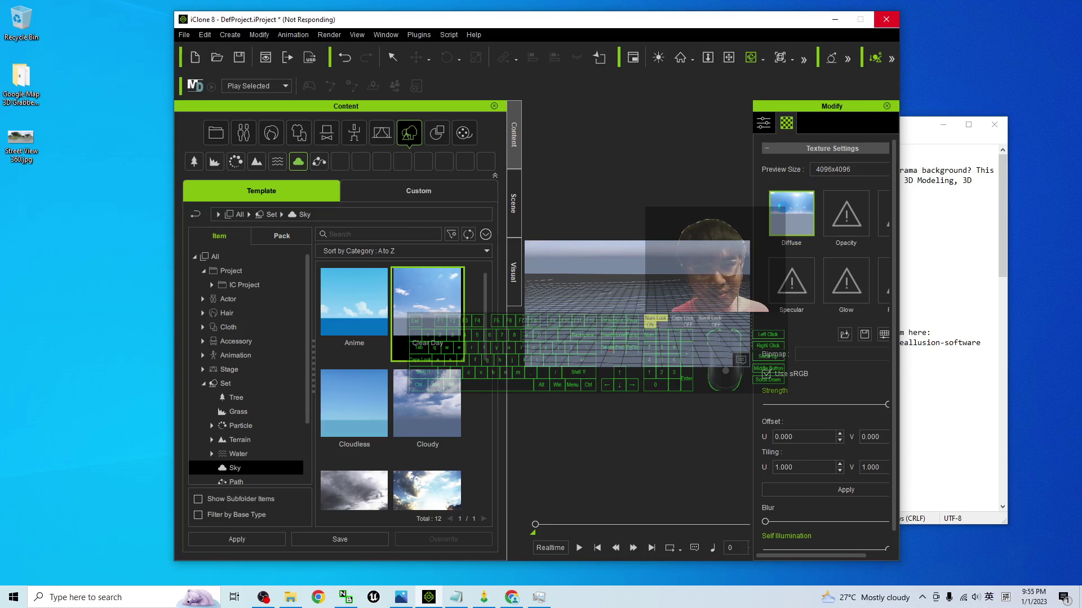
- Maximize iClone and orbit and pan the camera across the street-view sky
{"action": "left_click", "coordinate": [860, 19]}
{"action": "right_click_drag", "start_coordinate": [687, 282], "coordinate": [619, 332]}
{"action": "left_click_drag", "start_coordinate": [618, 333], "coordinate": [979, 198]}
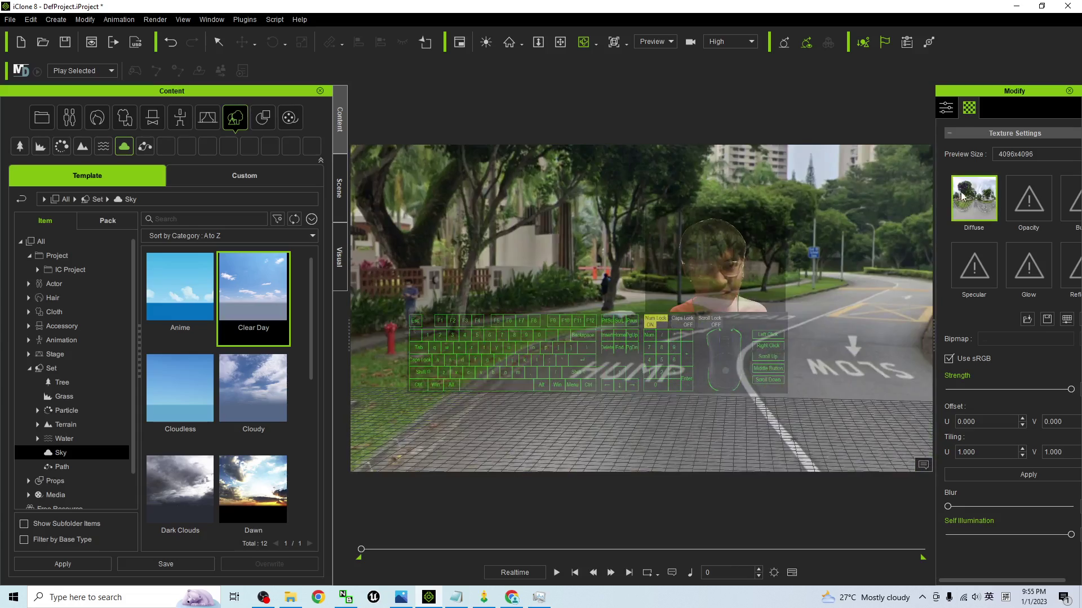
{"action": "left_click_drag", "start_coordinate": [670, 378], "coordinate": [603, 391], "text": "shift"}
{"action": "key", "text": "c"}
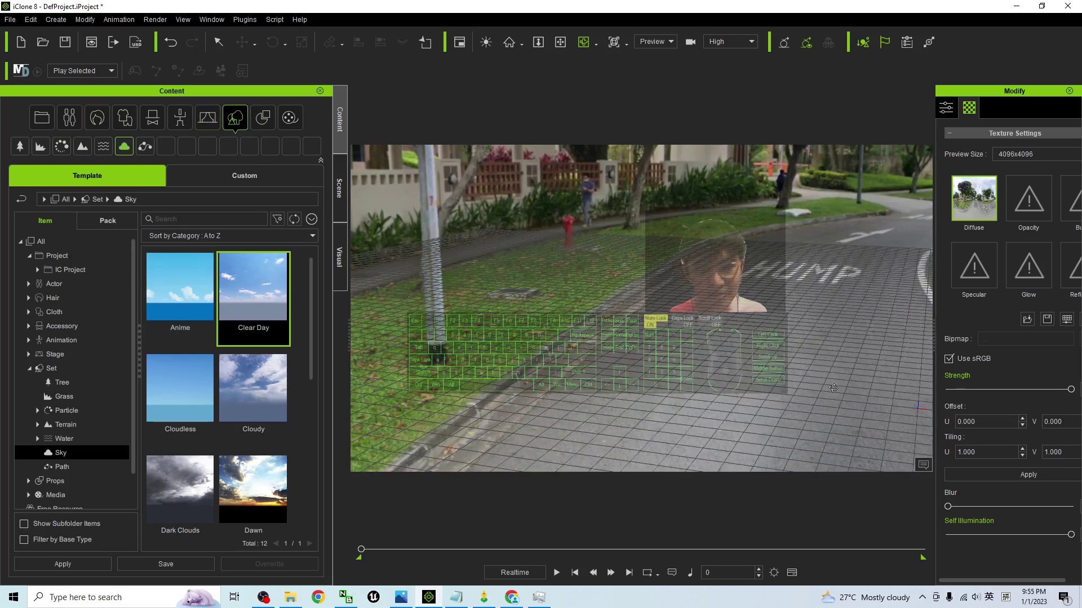
{"action": "scroll", "coordinate": [791, 361], "scroll_direction": "down", "scroll_amount": 5}
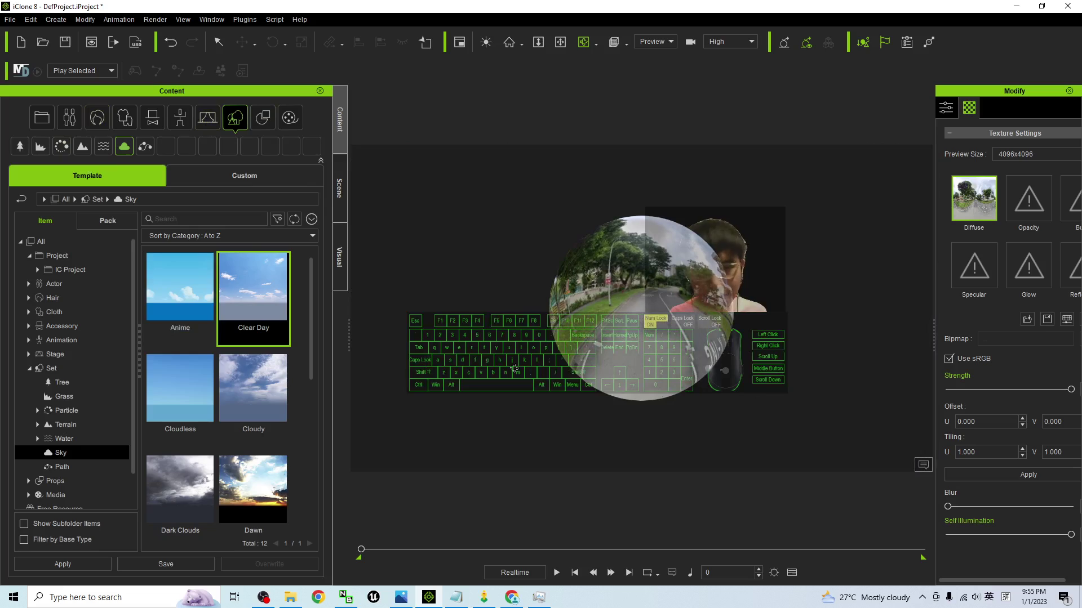
- Select the Shadow Catcher object and view its ground grid
{"action": "left_click", "coordinate": [339, 188]}
{"action": "left_click", "coordinate": [90, 180]}
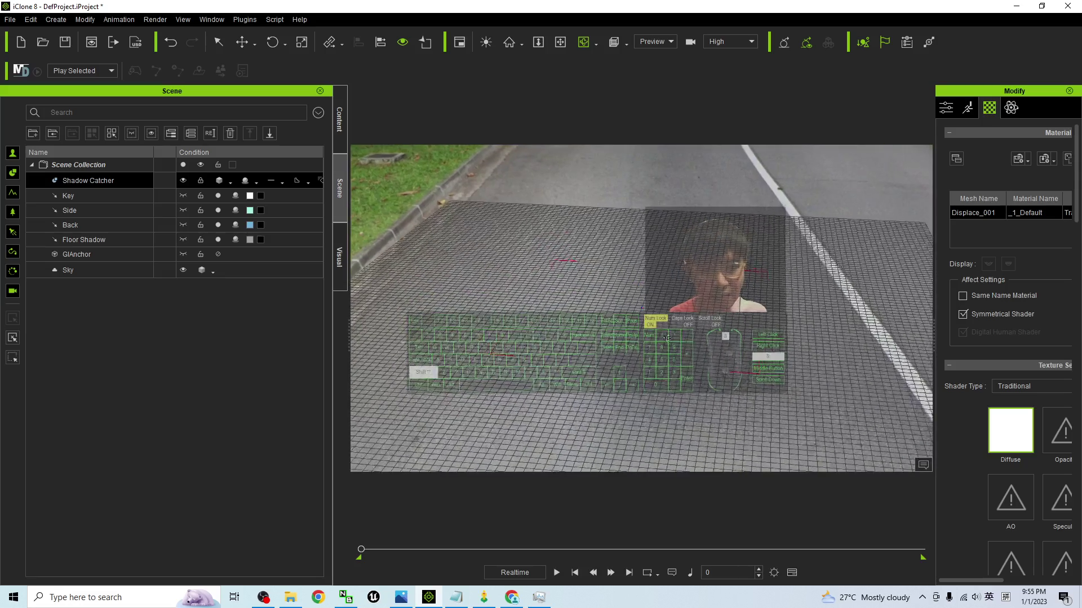
{"action": "left_click_drag", "start_coordinate": [648, 314], "coordinate": [683, 280]}
- Drop ActorCore Crowd character Party_F_0001 from Actor > Character into the street scene
{"action": "left_click", "coordinate": [340, 121]}
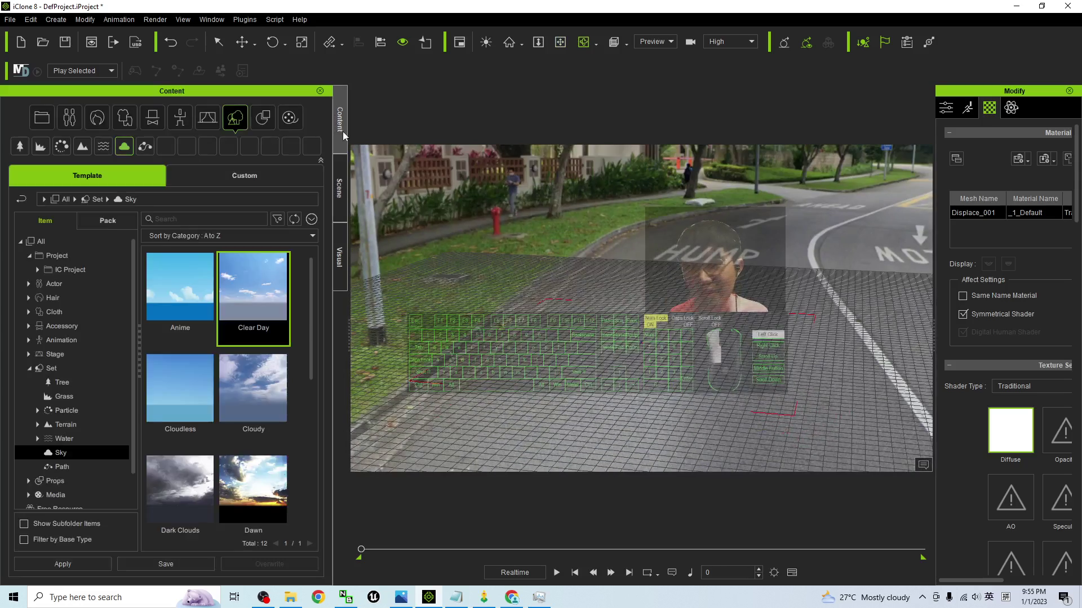
{"action": "left_click", "coordinate": [73, 124]}
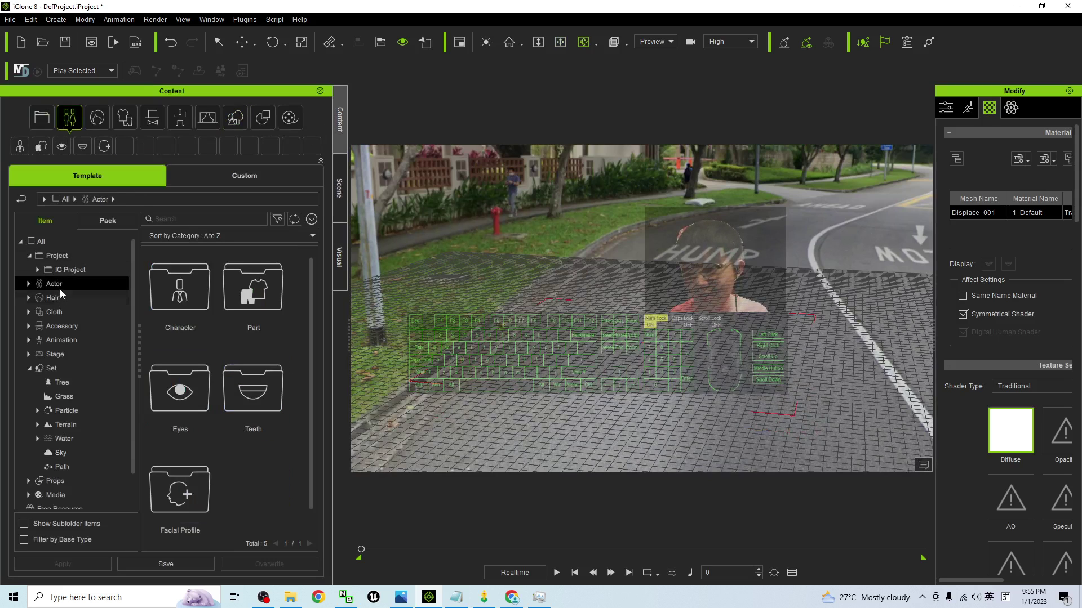
{"action": "left_click", "coordinate": [28, 284]}
{"action": "left_click", "coordinate": [70, 300]}
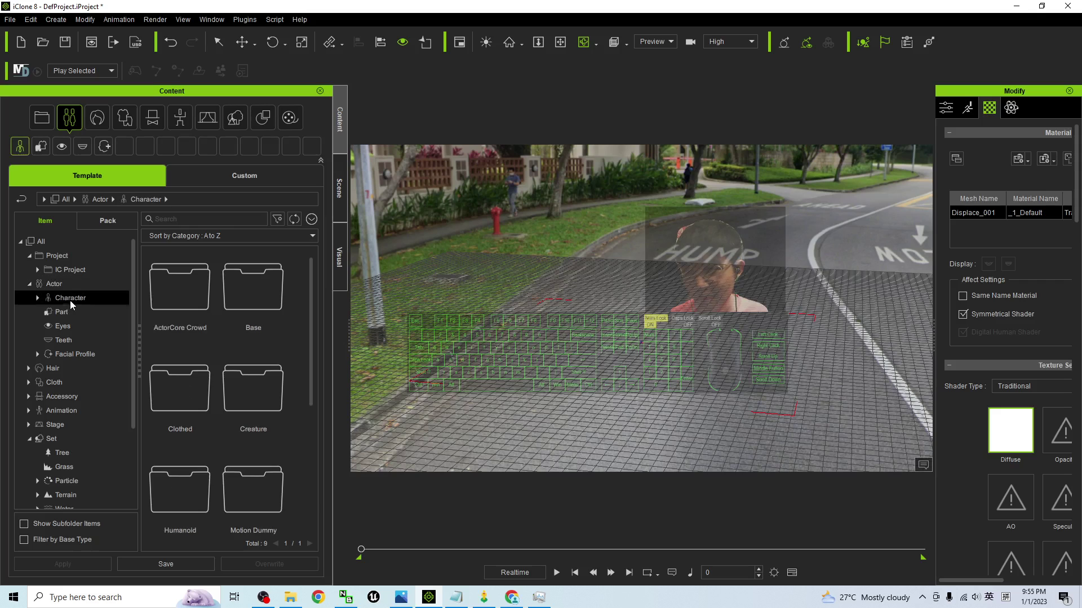
{"action": "left_click", "coordinate": [38, 297]}
{"action": "left_click", "coordinate": [90, 312]}
{"action": "left_click", "coordinate": [180, 394]}
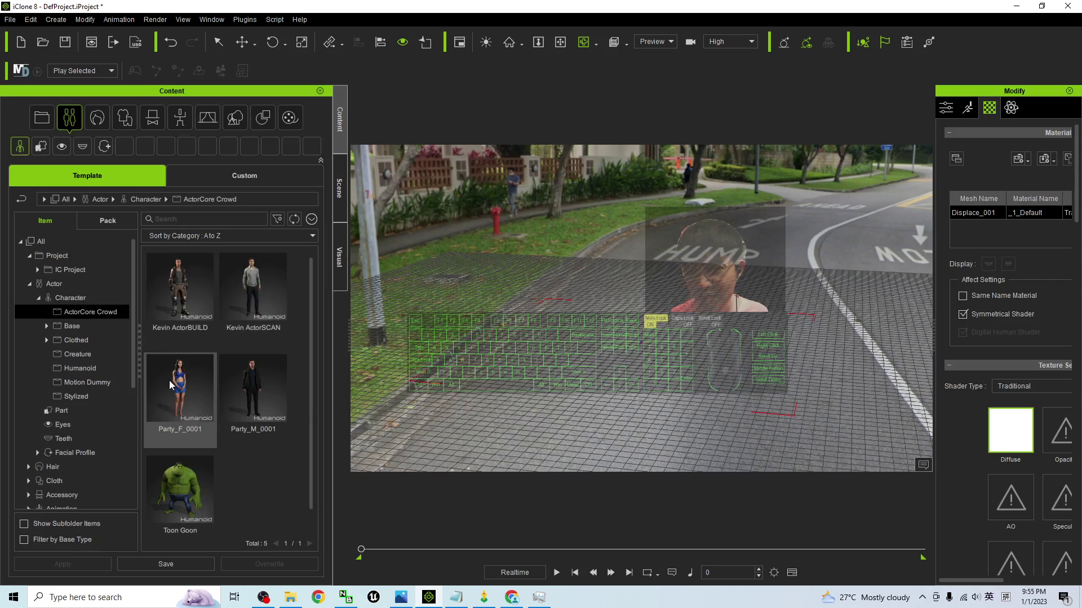
{"action": "left_click_drag", "start_coordinate": [622, 313], "coordinate": [702, 345]}
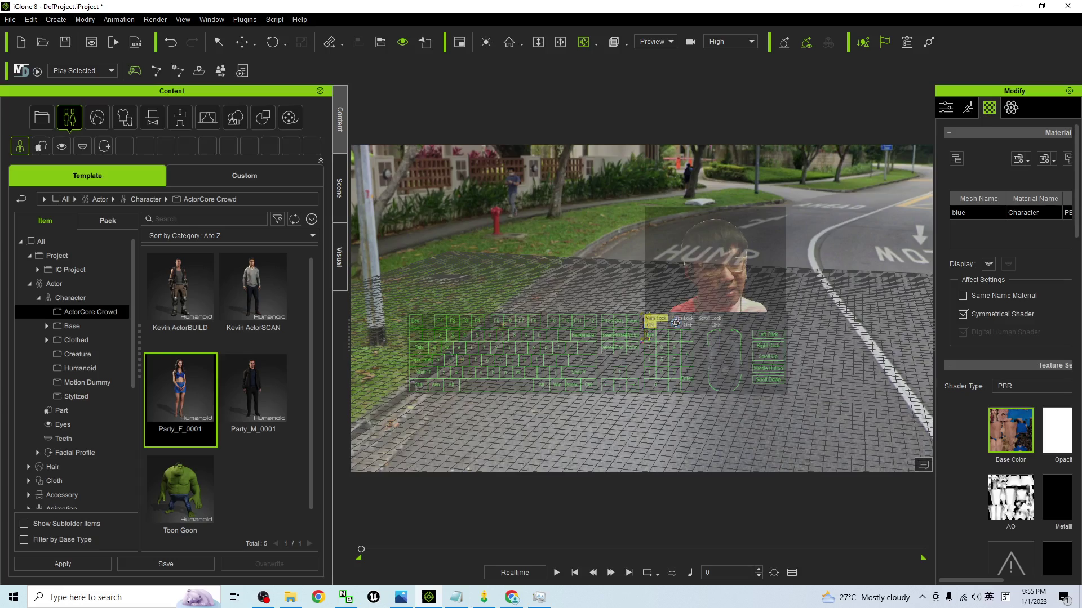
- Frame the camera on Party_F_0001 and move her onto the grass by the SLOW sign
{"action": "key", "text": "f"}
{"action": "left_click_drag", "start_coordinate": [713, 271], "coordinate": [696, 287]}
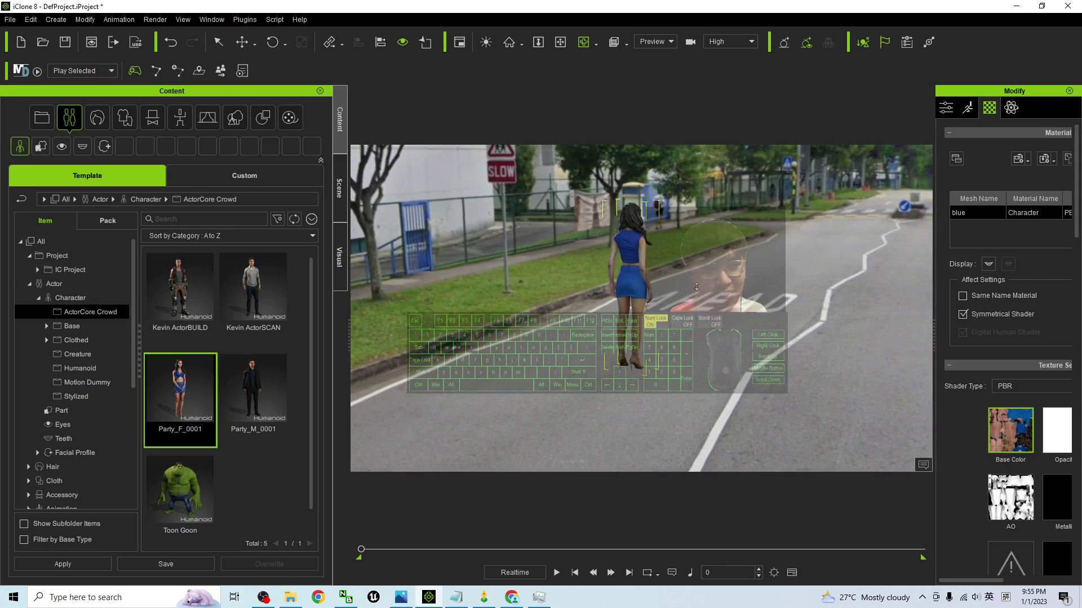
{"action": "scroll", "coordinate": [696, 287], "scroll_direction": "down", "scroll_amount": 3}
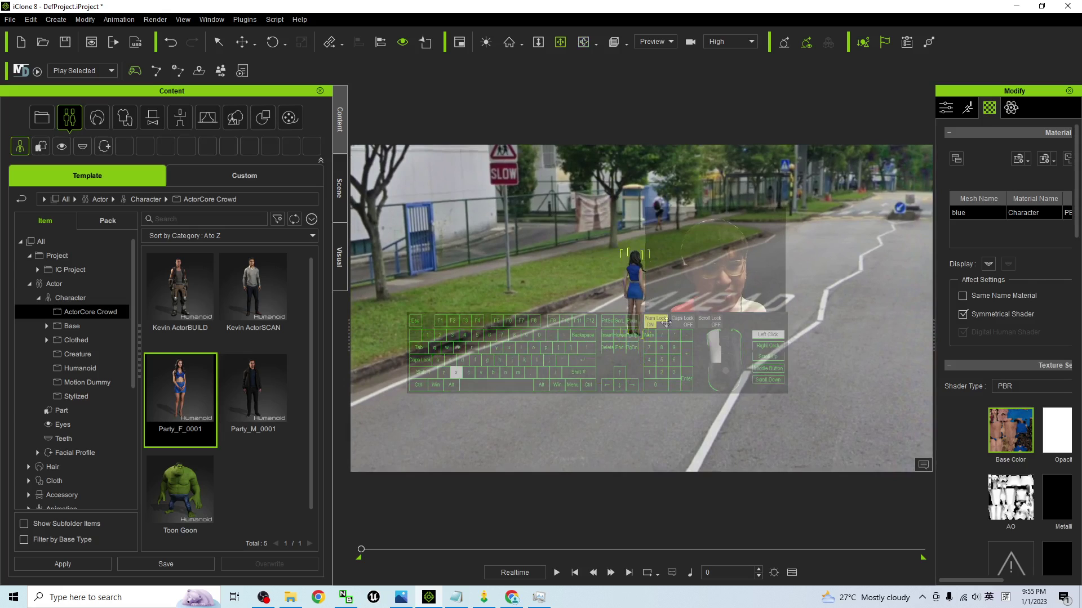
{"action": "left_click_drag", "start_coordinate": [666, 322], "coordinate": [558, 269]}
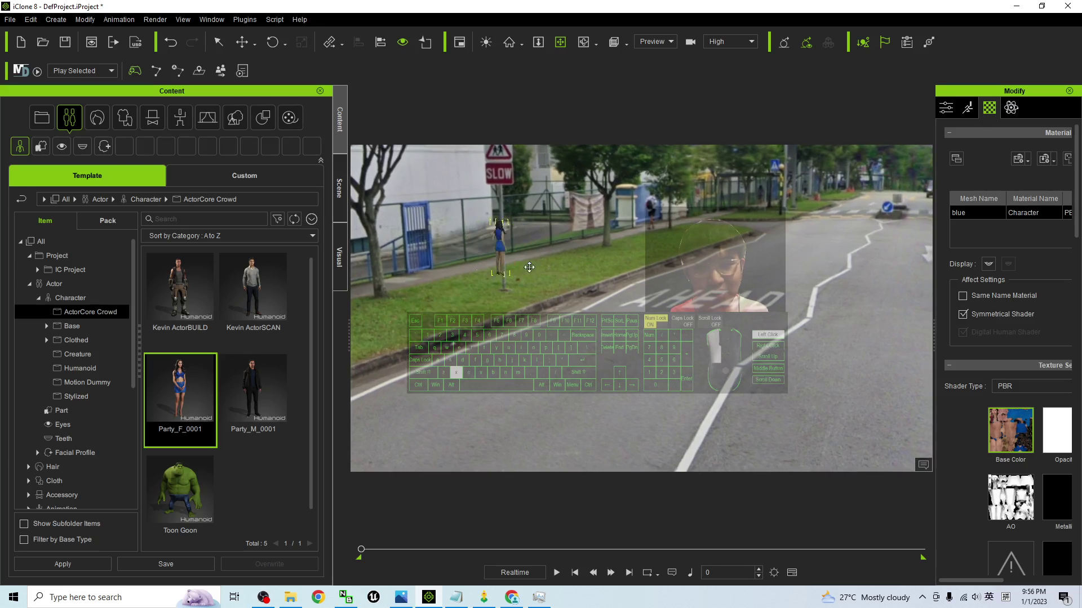
{"action": "left_click_drag", "start_coordinate": [530, 270], "coordinate": [679, 390]}
{"action": "key", "text": "x"}
{"action": "scroll", "coordinate": [679, 391], "scroll_direction": "up", "scroll_amount": 5}
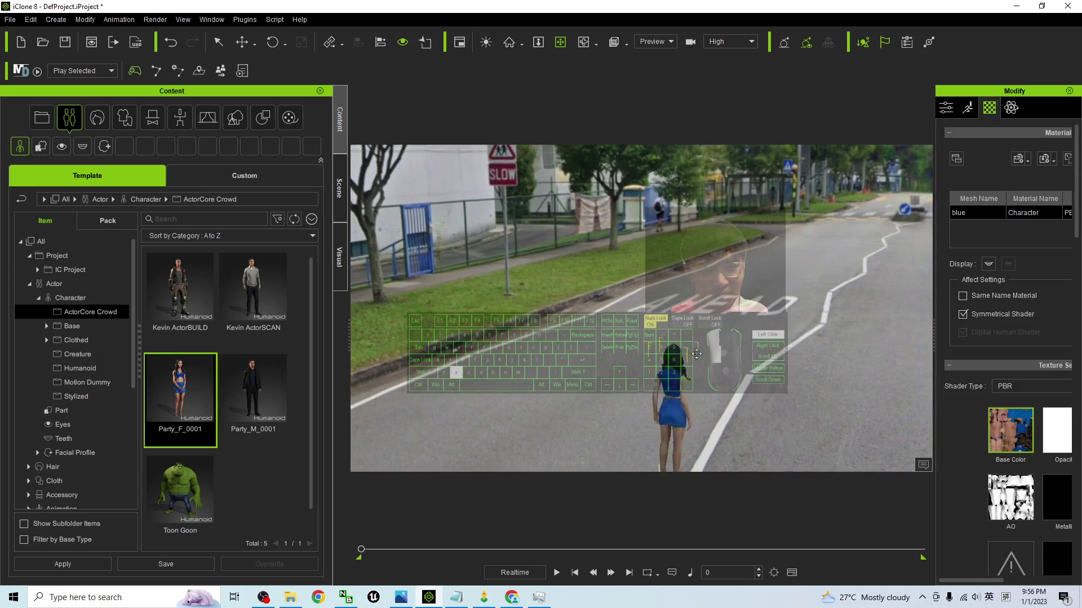
{"action": "key", "text": "x"}
{"action": "left_click_drag", "start_coordinate": [677, 294], "coordinate": [591, 254]}
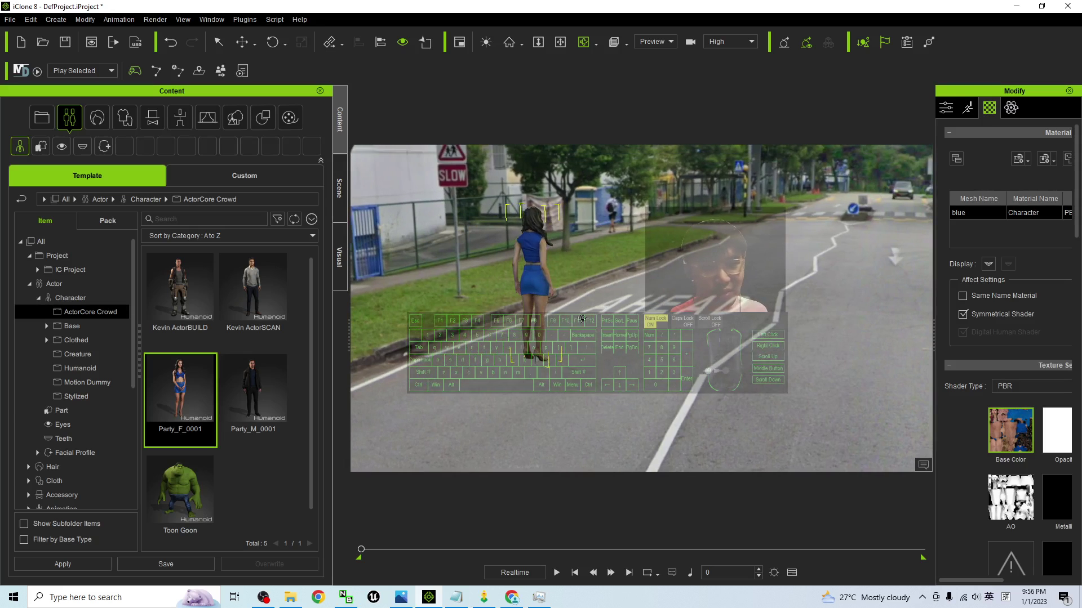
- Turn Party_F_0001 to face the camera and move her onto the pavement
{"action": "left_click_drag", "start_coordinate": [590, 335], "coordinate": [555, 225]}
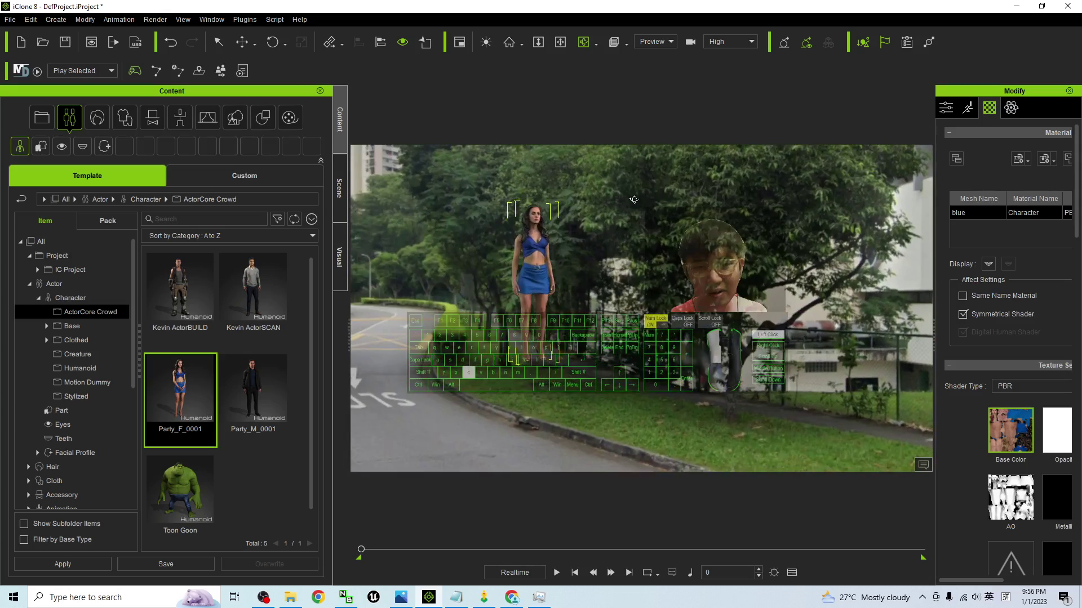
{"action": "scroll", "coordinate": [587, 261], "scroll_direction": "down", "scroll_amount": 3}
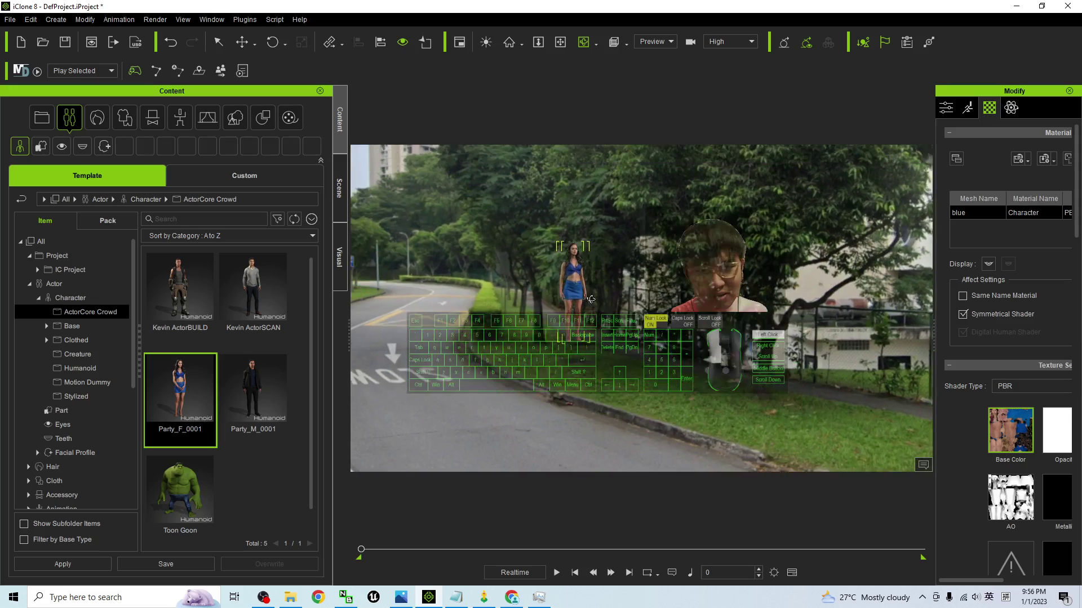
{"action": "left_click_drag", "start_coordinate": [591, 299], "coordinate": [618, 293]}
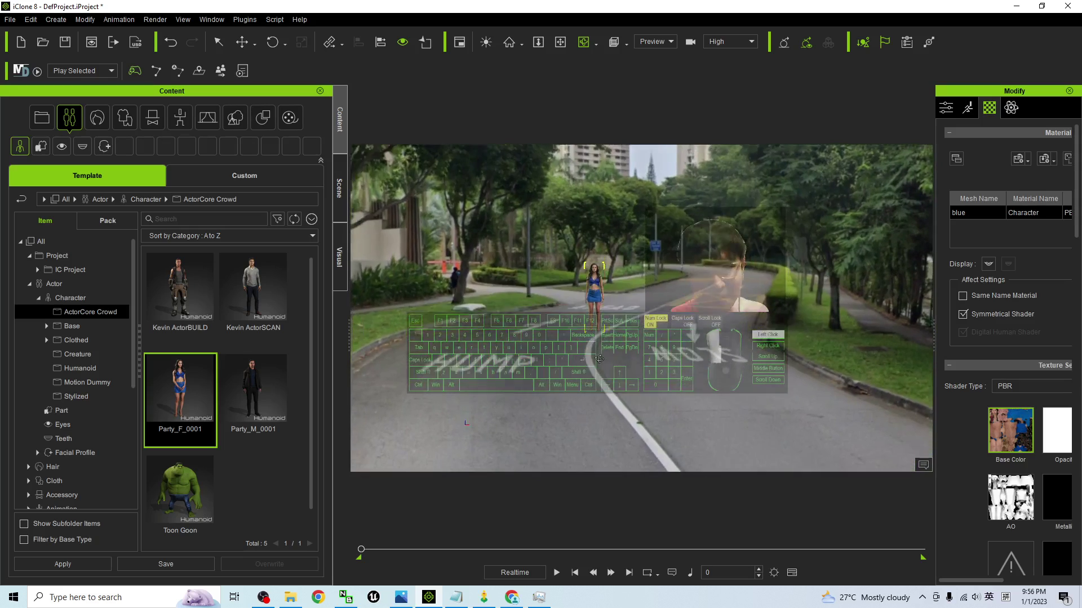
{"action": "left_click", "coordinate": [514, 355]}
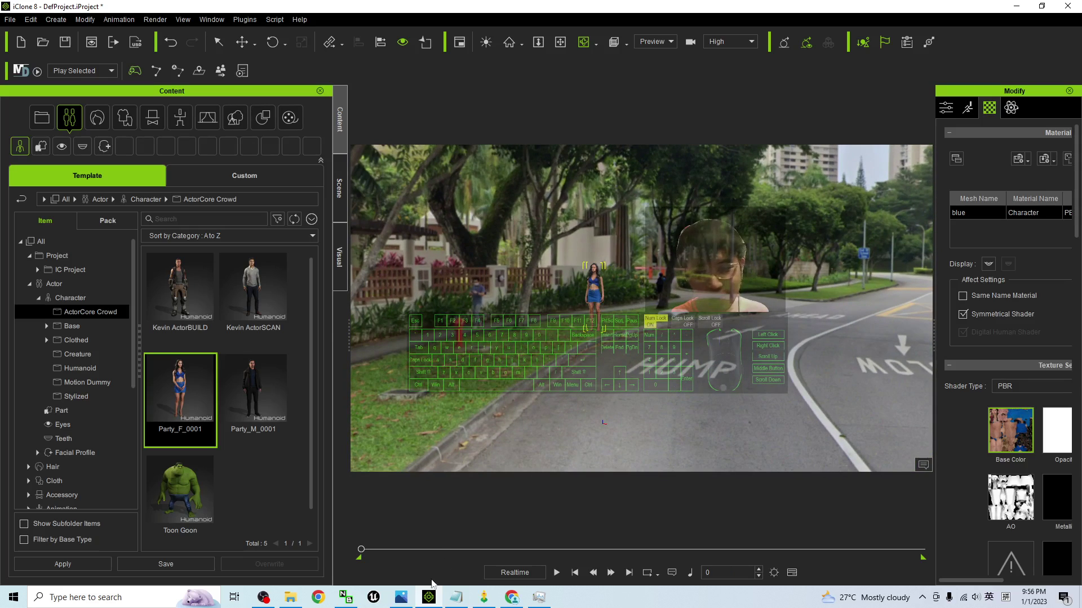
{"action": "left_click", "coordinate": [401, 598]}
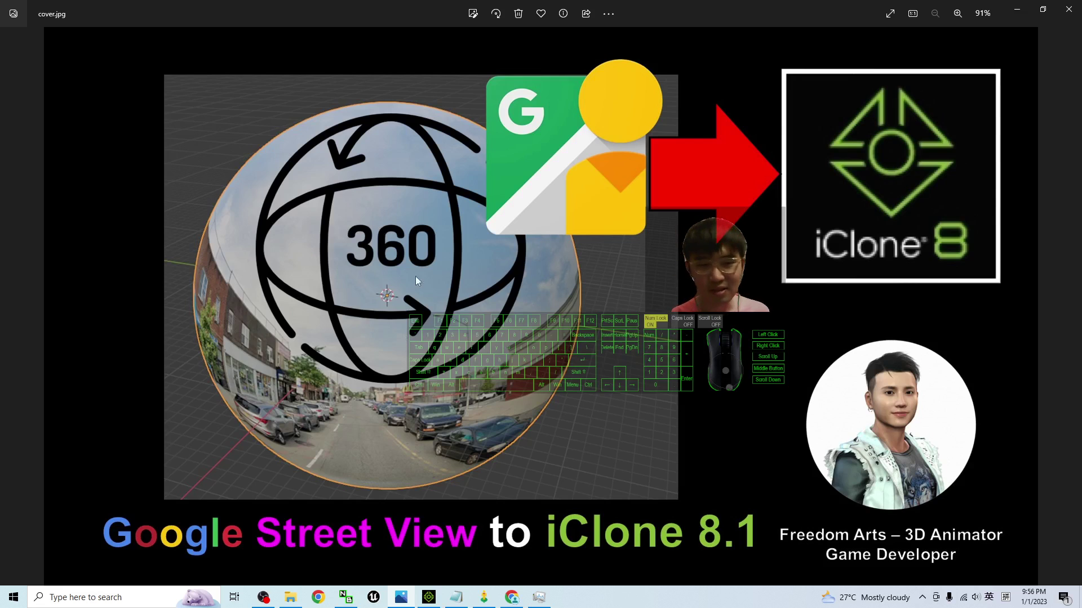
- Orbit toward the character, rotate her, and undo the accidental sideways tilt
{"action": "left_click", "coordinate": [428, 597]}
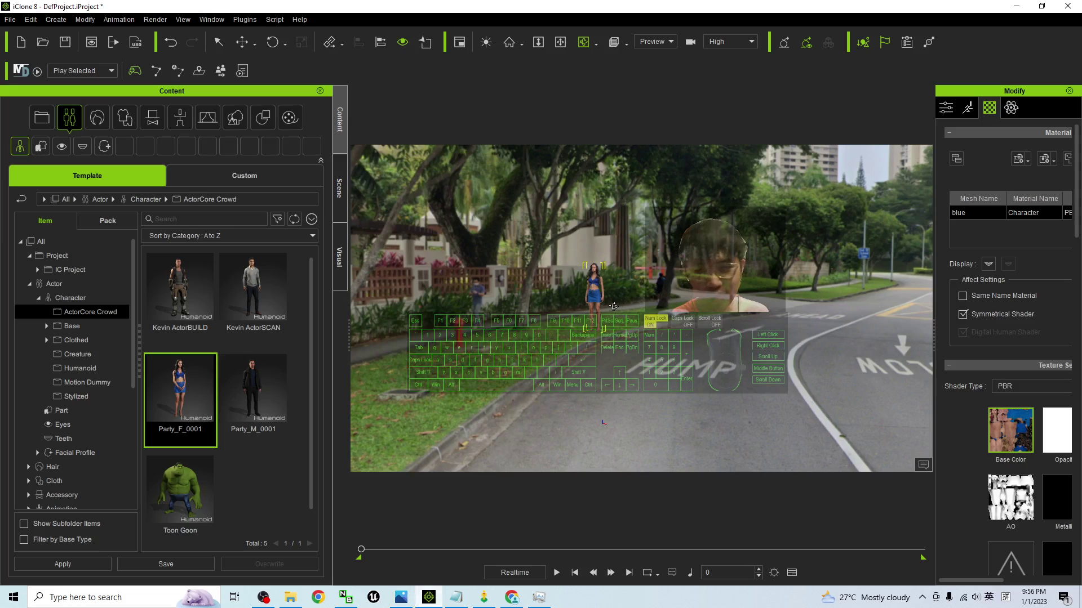
{"action": "scroll", "coordinate": [603, 325], "scroll_direction": "down", "scroll_amount": 3}
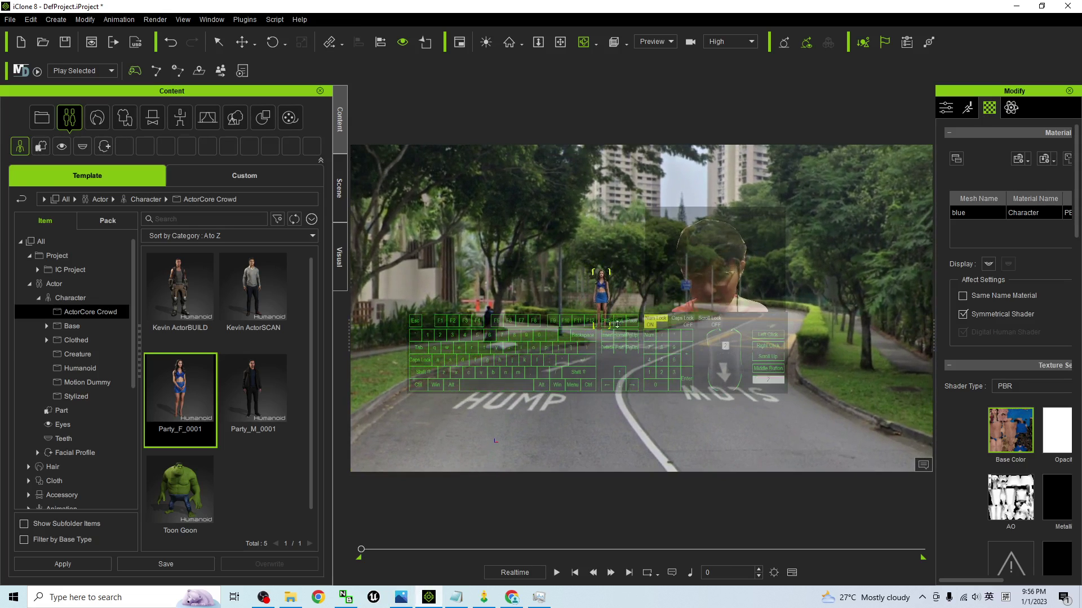
{"action": "left_click_drag", "start_coordinate": [622, 306], "coordinate": [597, 336]}
{"action": "key", "text": "e"}
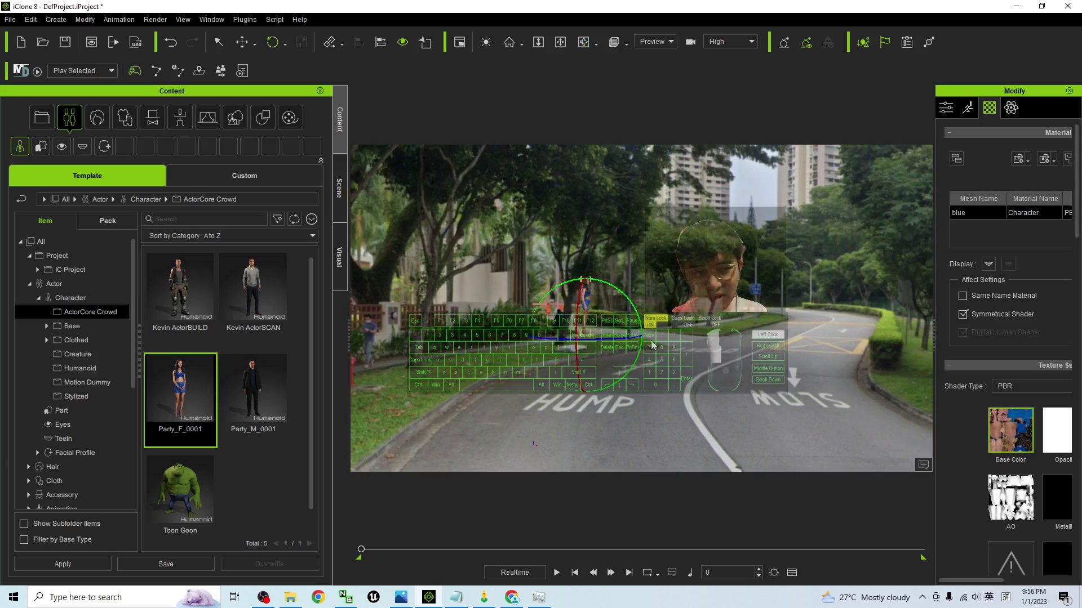
{"action": "scroll", "coordinate": [619, 343], "scroll_direction": "down", "scroll_amount": 2}
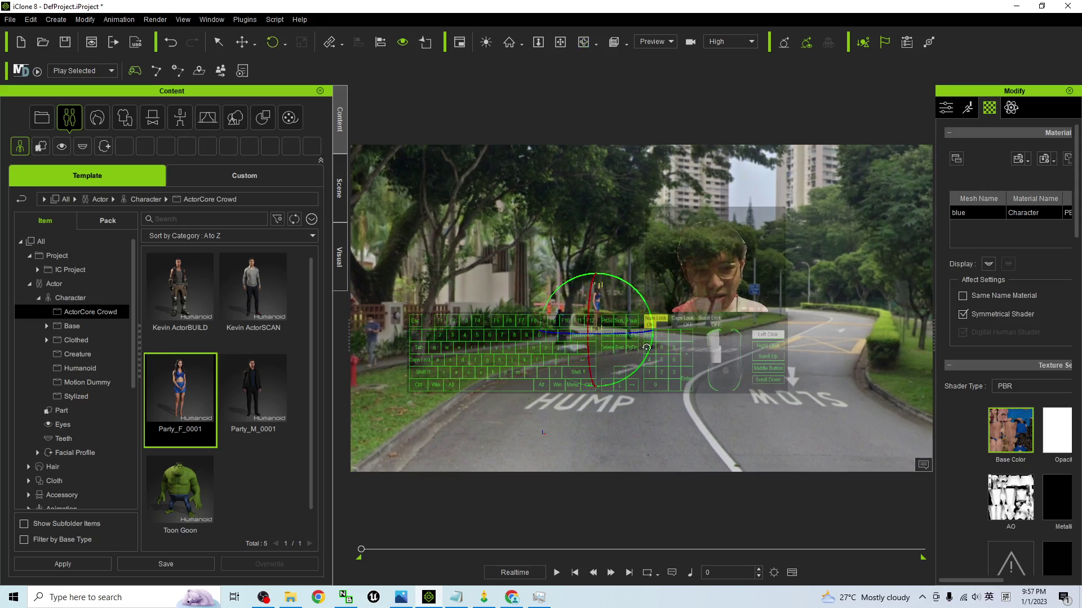
{"action": "left_click_drag", "start_coordinate": [646, 348], "coordinate": [687, 369]}
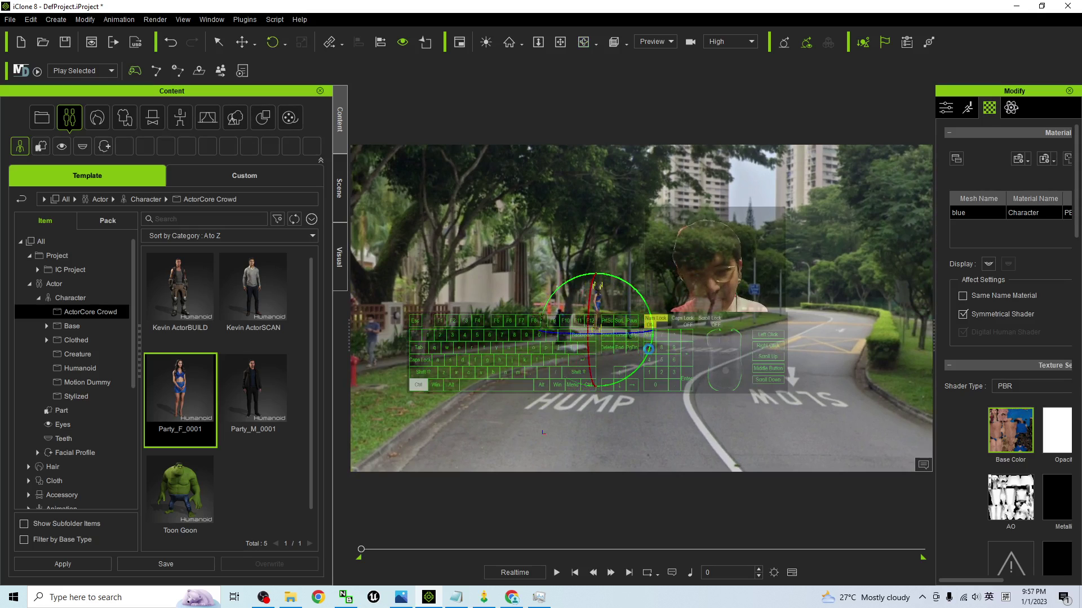
{"action": "key", "text": "ctrl+z"}
{"action": "key", "text": "ctrl+z"}
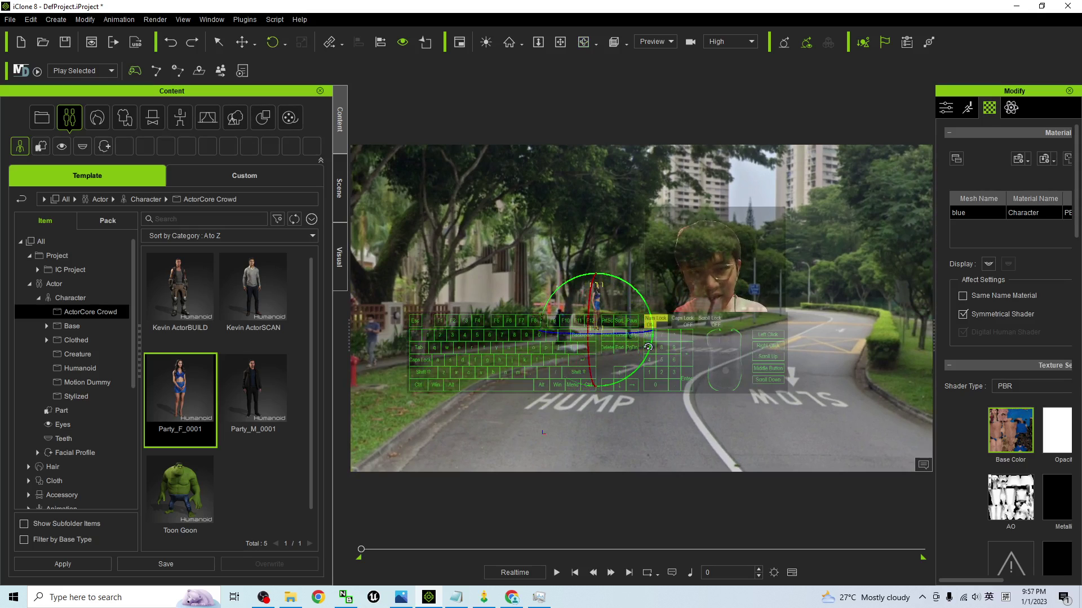
- Zoom the camera in on the character and pan slightly across the street
{"action": "scroll", "coordinate": [589, 358], "scroll_direction": "up", "scroll_amount": 1}
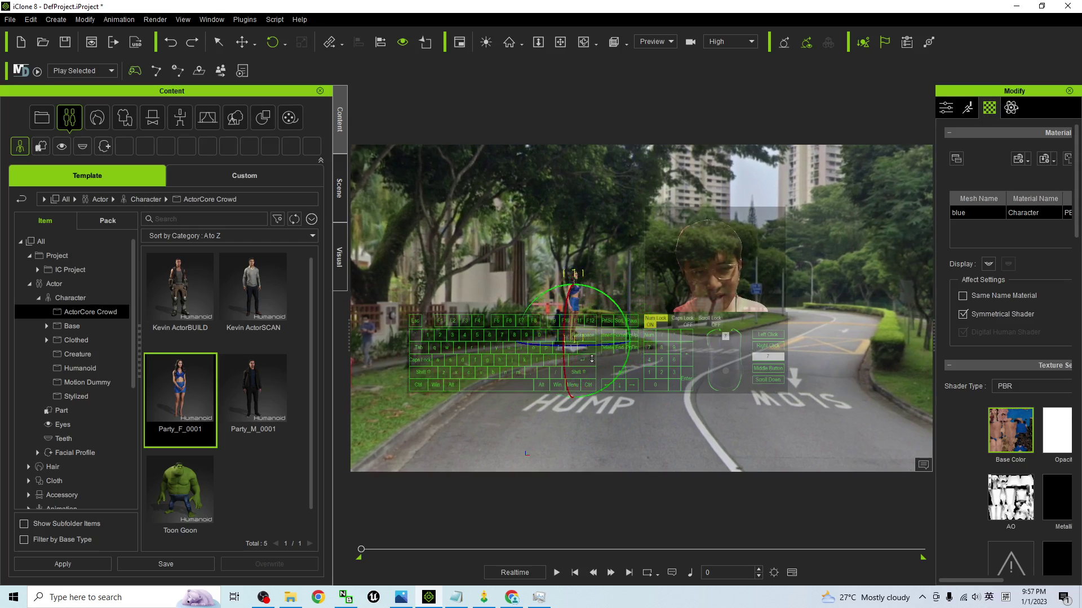
{"action": "scroll", "coordinate": [540, 386], "scroll_direction": "up", "scroll_amount": 2}
{"action": "scroll", "coordinate": [539, 386], "scroll_direction": "up", "scroll_amount": 3}
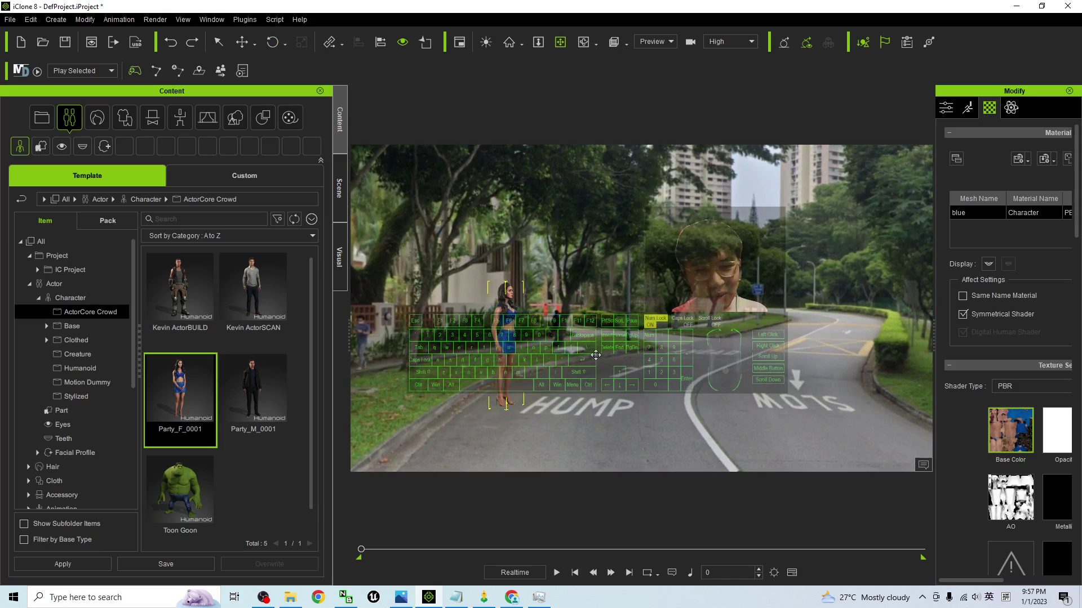
{"action": "scroll", "coordinate": [595, 356], "scroll_direction": "down", "scroll_amount": 1}
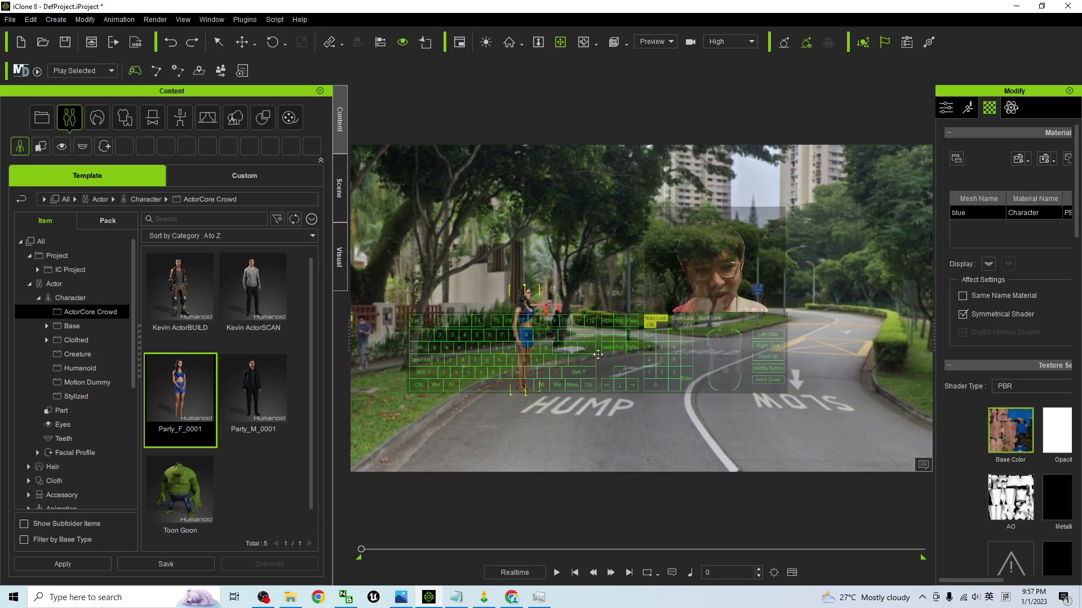
{"action": "middle_click_drag", "start_coordinate": [598, 354], "coordinate": [583, 358]}
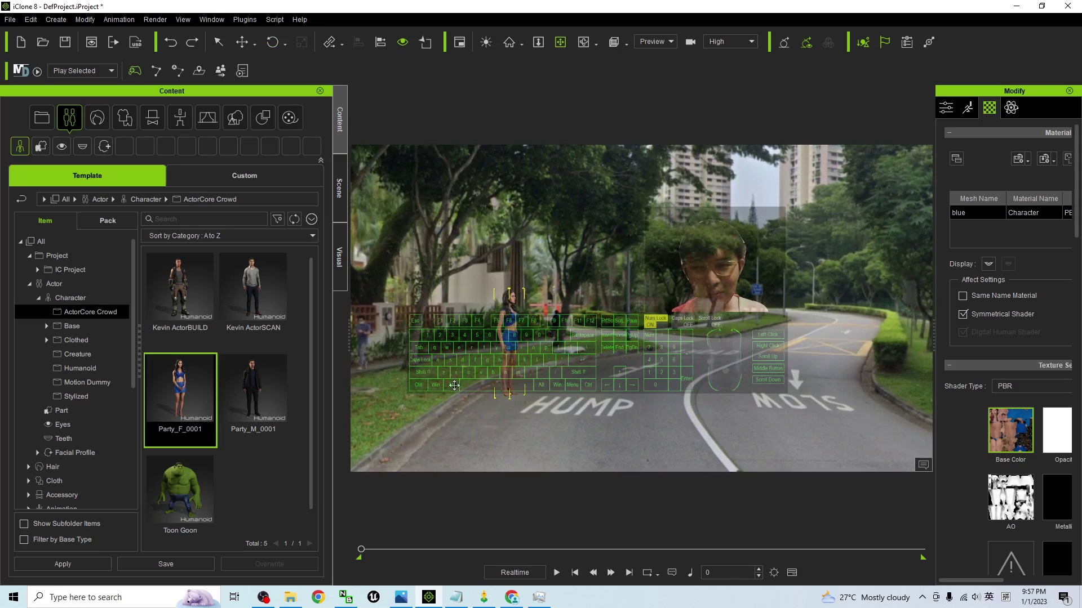